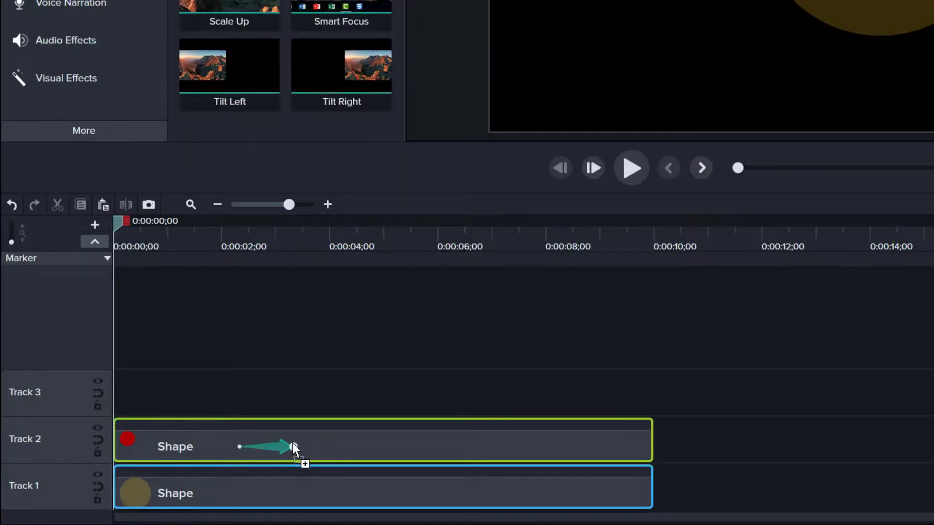
Play back the finished example to review its orbiting red dot animation.
left_click(238, 447)
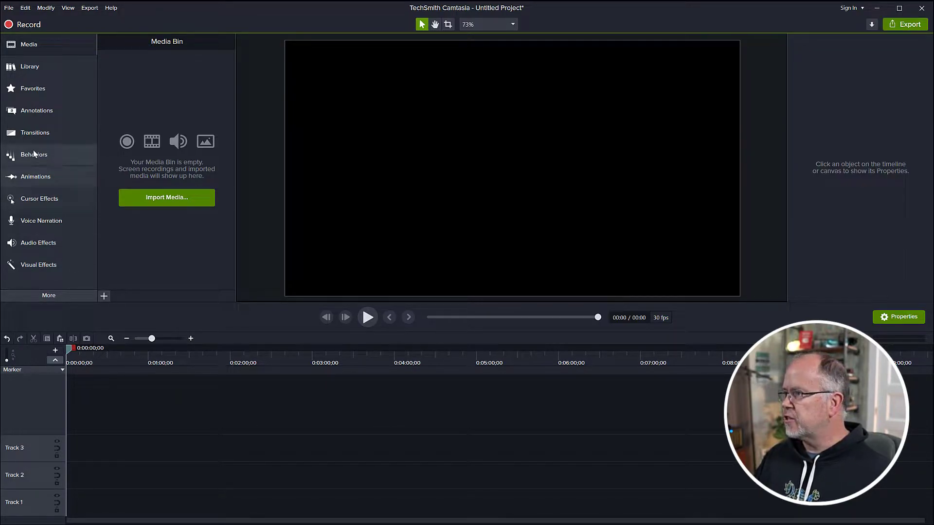
Place a large yellow circle in the canvas centre with its fill faded to 23% opacity.
left_click(36, 111)
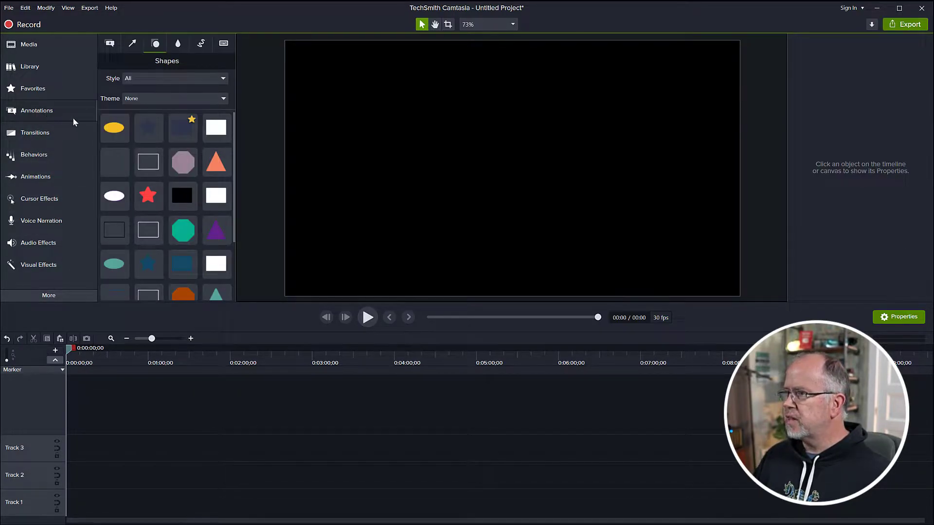
scroll(141, 160, "down", 3)
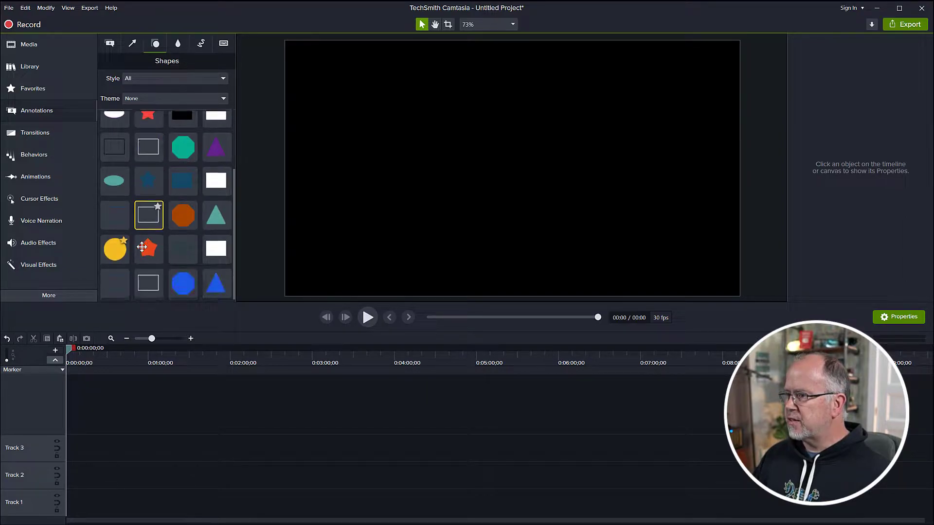
left_click_drag(113, 252, 510, 170)
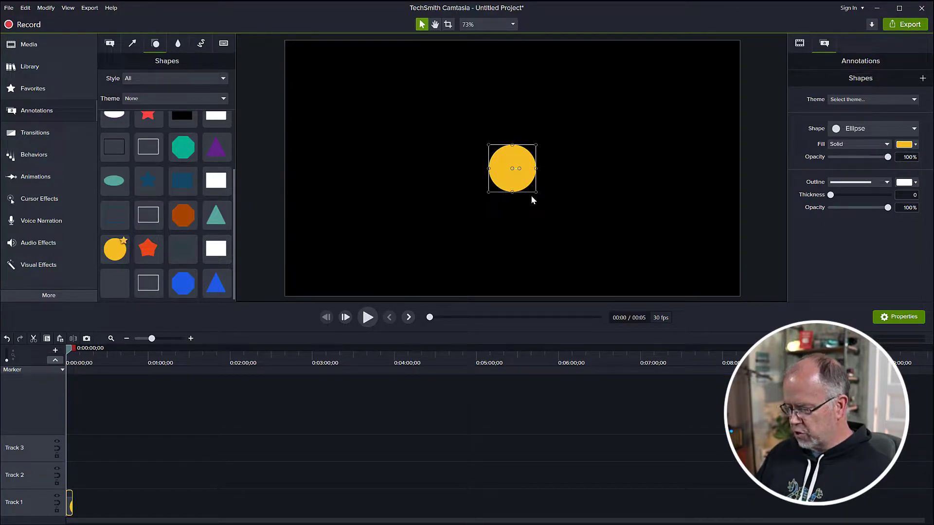
left_click_drag(534, 192, 584, 255)
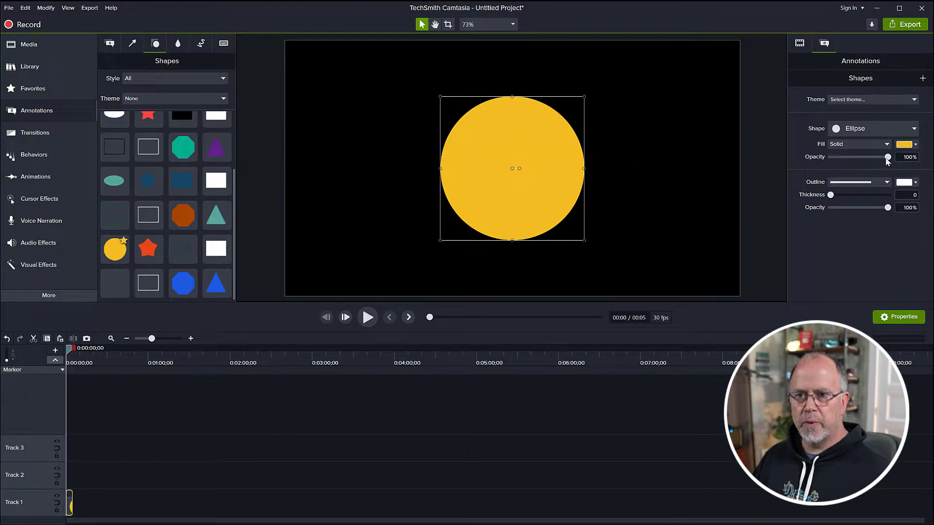
left_click_drag(888, 161, 843, 165)
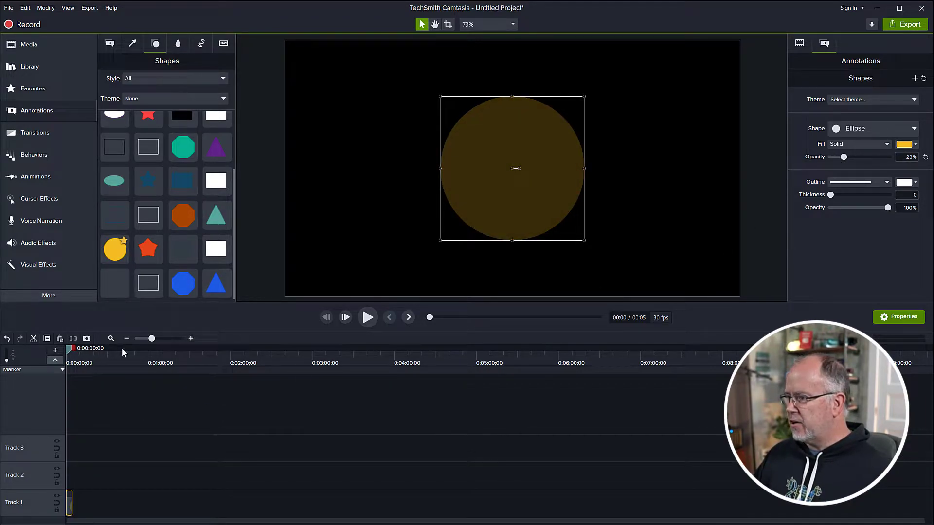
Set the yellow circle's Track 1 clip duration to 10 seconds.
left_click_drag(152, 339, 164, 341)
left_click_drag(138, 501, 237, 498)
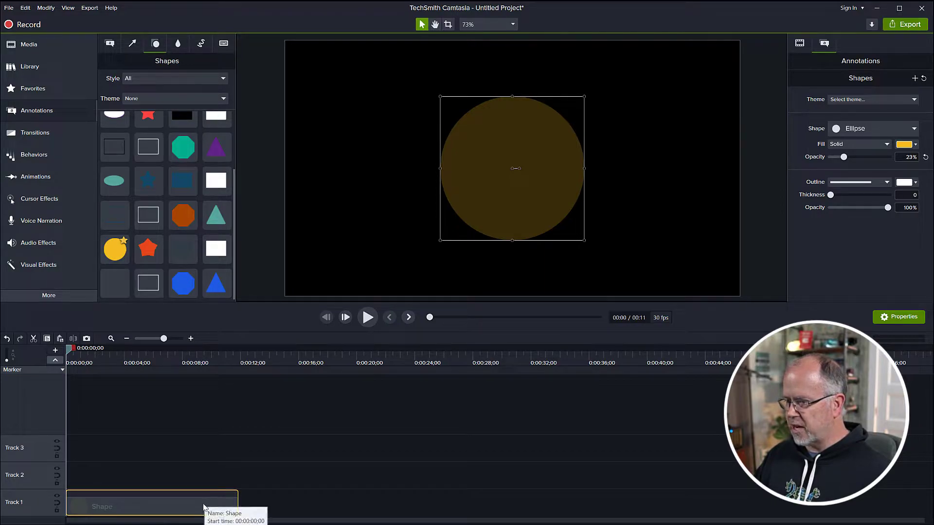
right_click(206, 499)
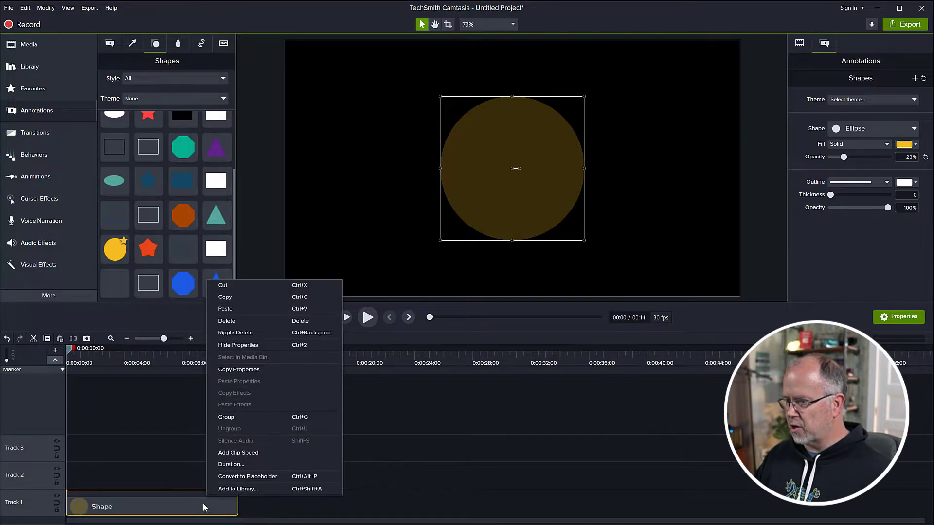
left_click(230, 464)
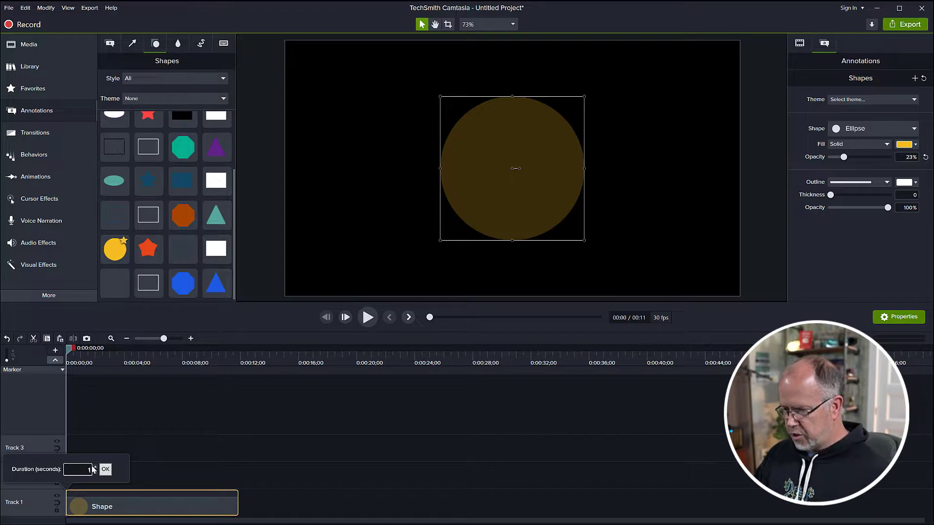
left_click(107, 469)
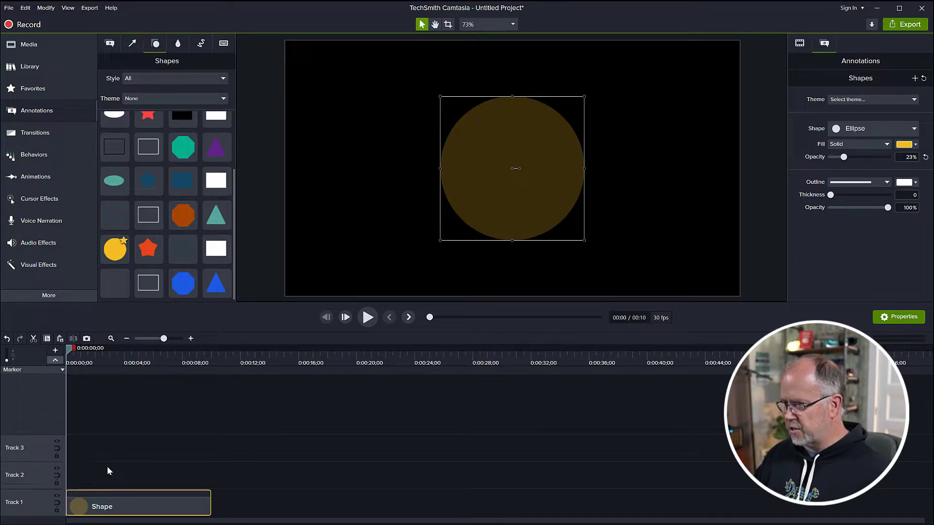
left_click_drag(164, 342, 169, 342)
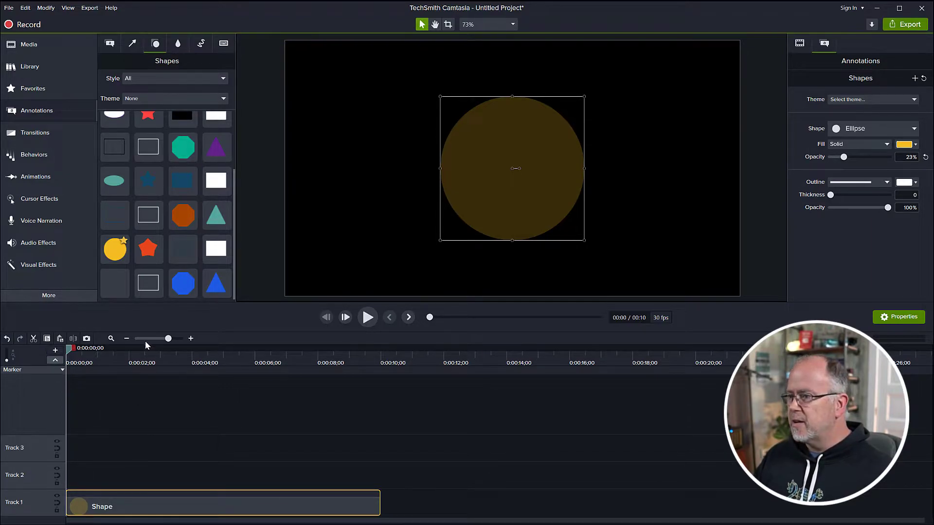
Add a second yellow circle to the canvas and change its fill colour to red.
left_click(319, 229)
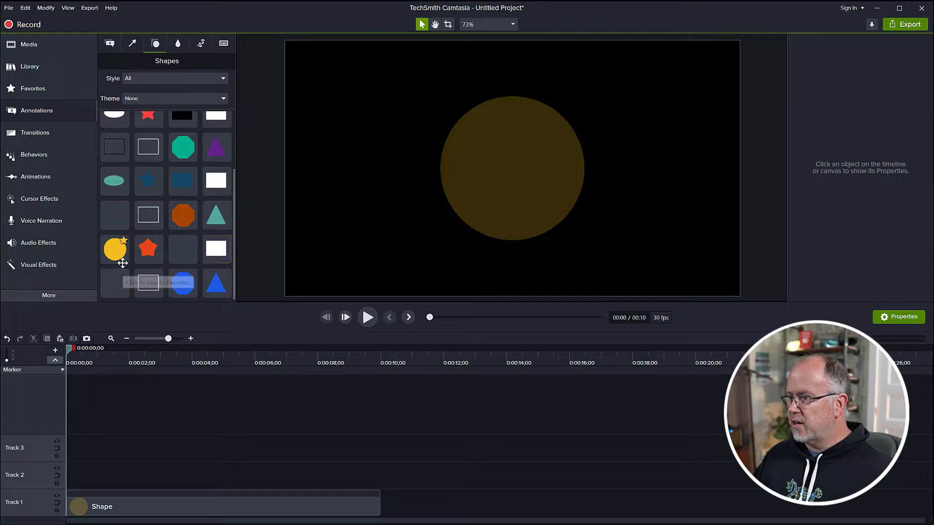
left_click_drag(122, 252, 388, 170)
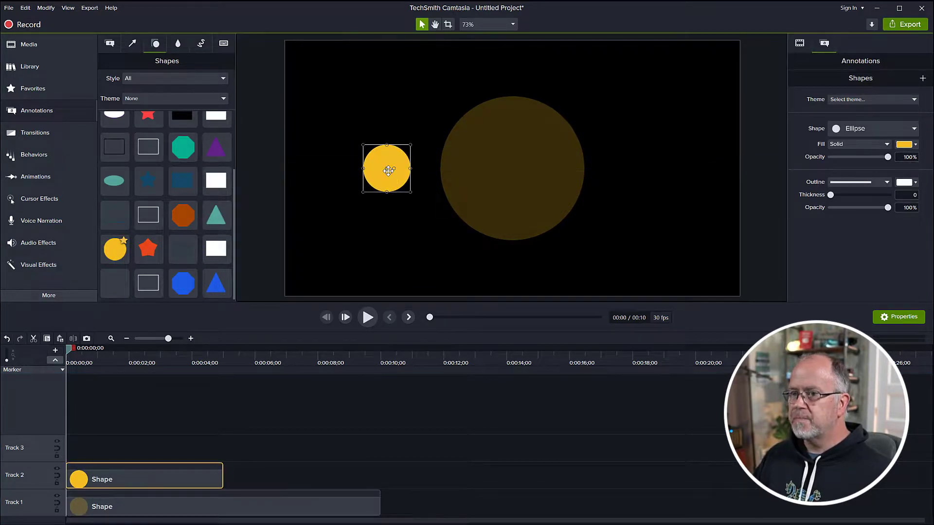
left_click(908, 144)
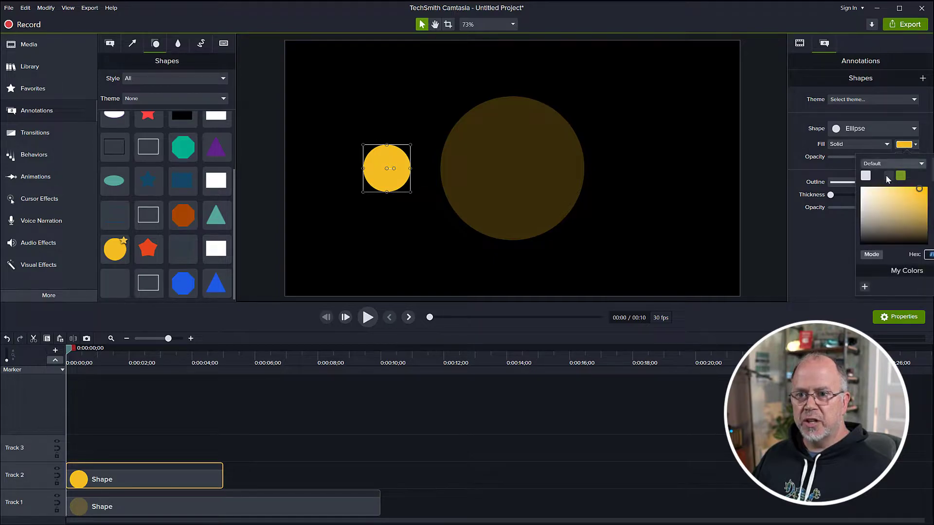
left_click_drag(923, 199, 930, 205)
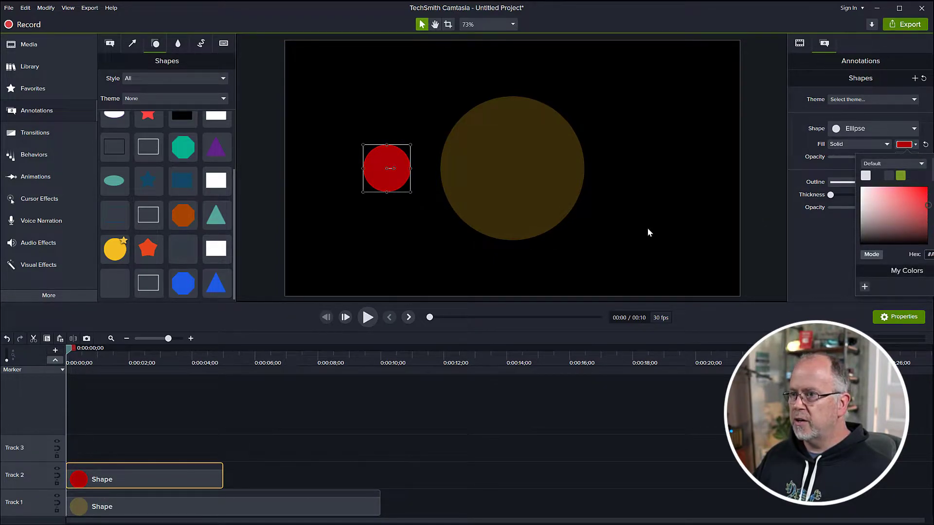
left_click(411, 193)
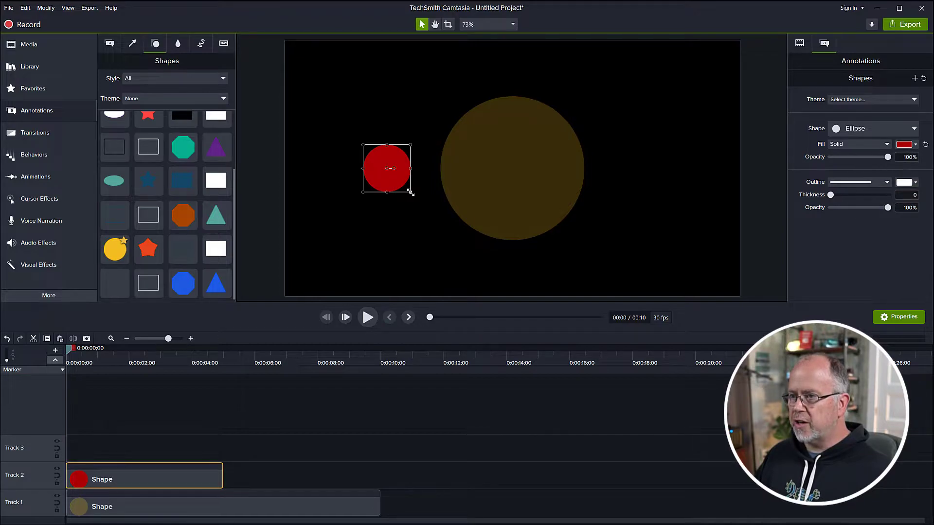
Shrink the red circle to a dot on the yellow circle's left edge and extend its clip to 10 seconds.
left_click_drag(410, 191, 399, 184)
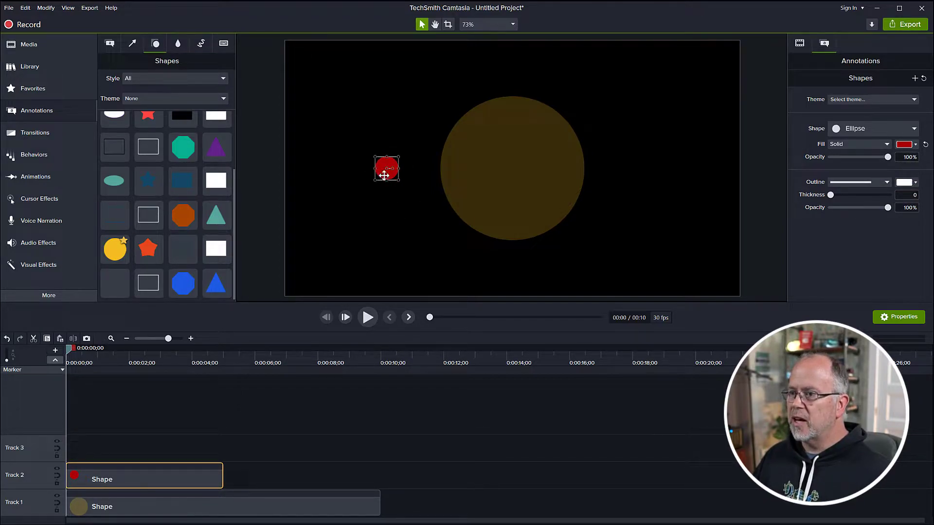
left_click_drag(382, 174, 434, 171)
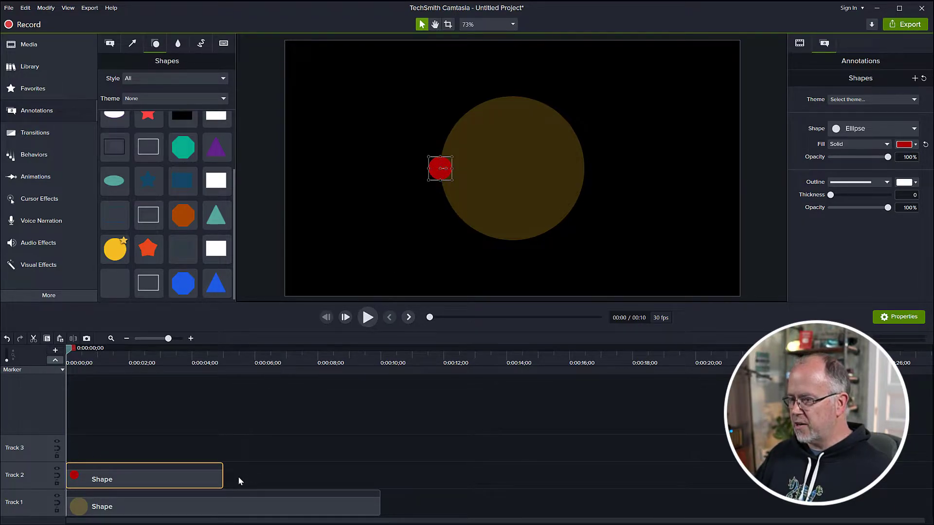
left_click_drag(223, 479, 377, 479)
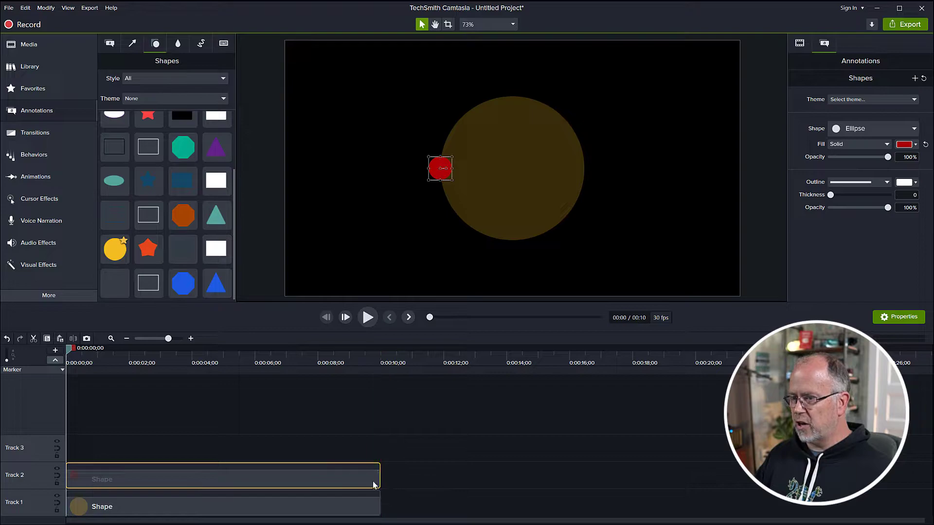
left_click(318, 373)
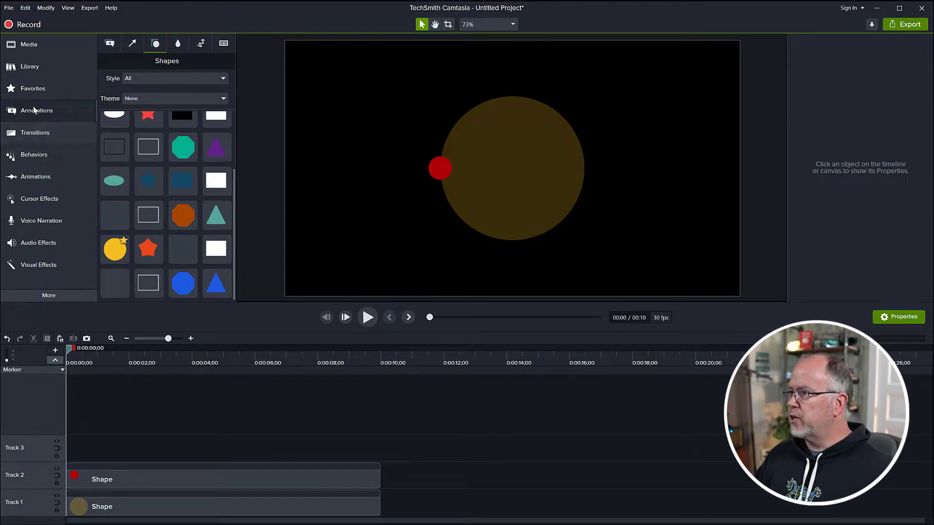
Give the red dot a Custom animation that slides it to the yellow circle's right edge.
left_click(34, 178)
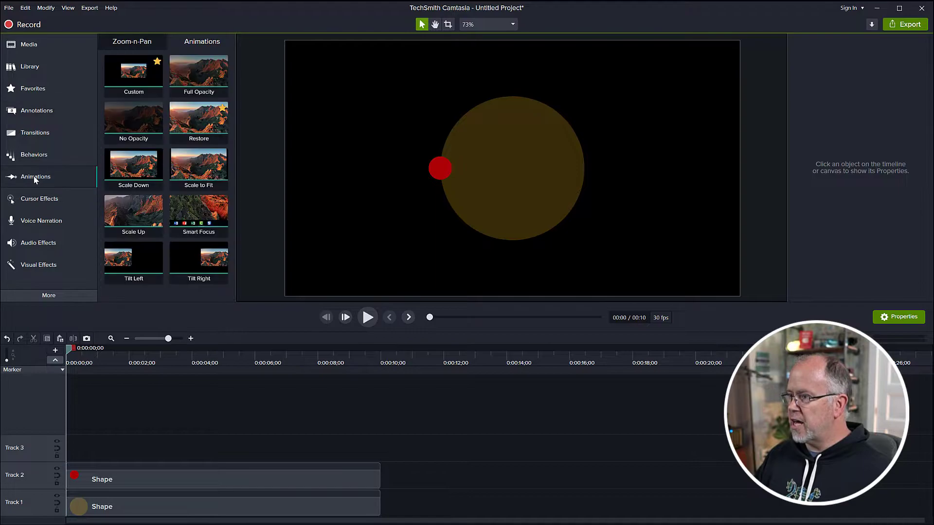
left_click_drag(134, 73, 160, 296)
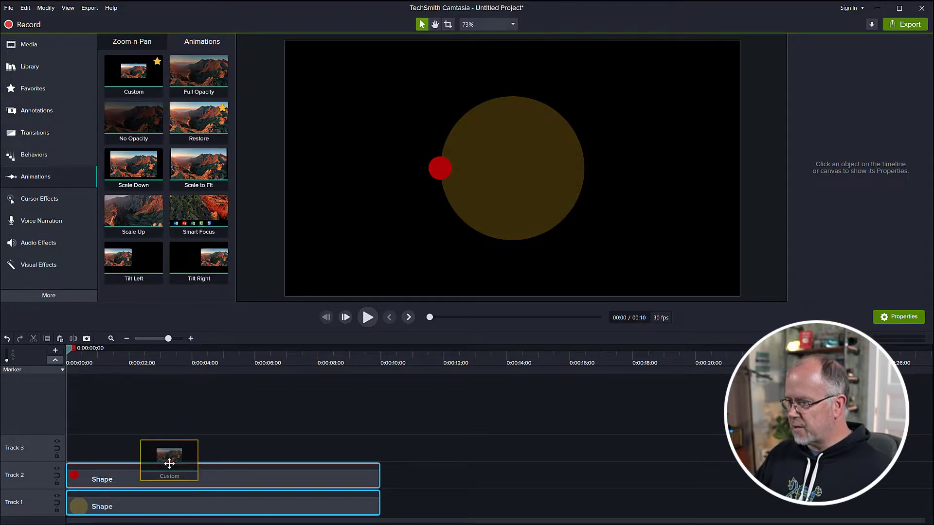
left_click_drag(169, 463, 173, 481)
left_click(136, 482)
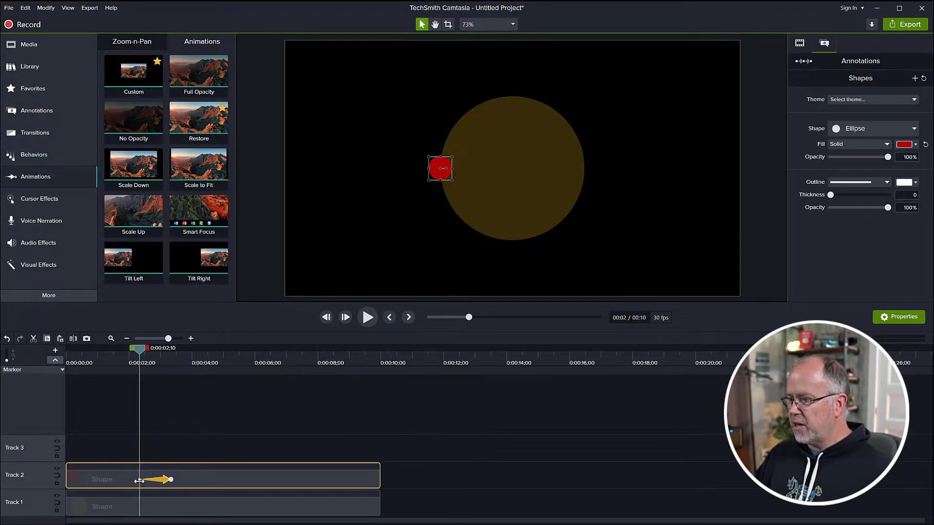
left_click(170, 479)
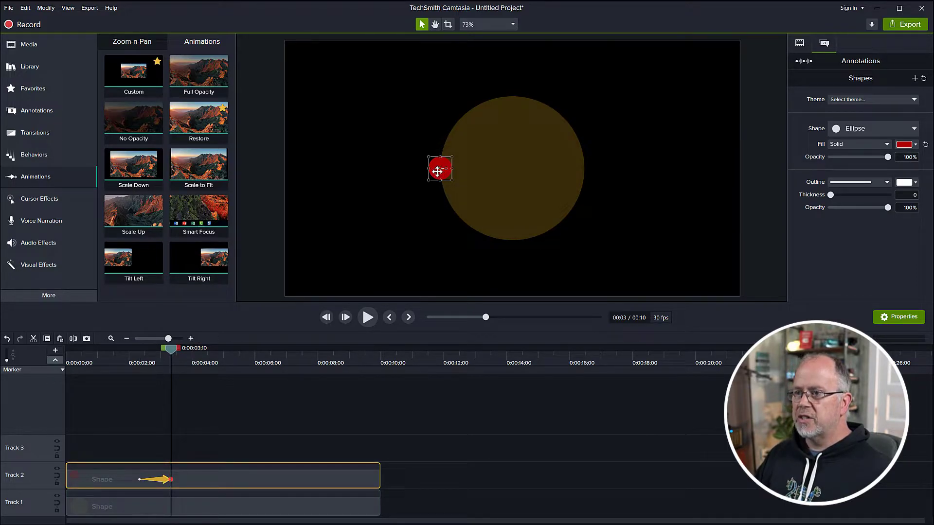
left_click_drag(437, 171, 582, 173)
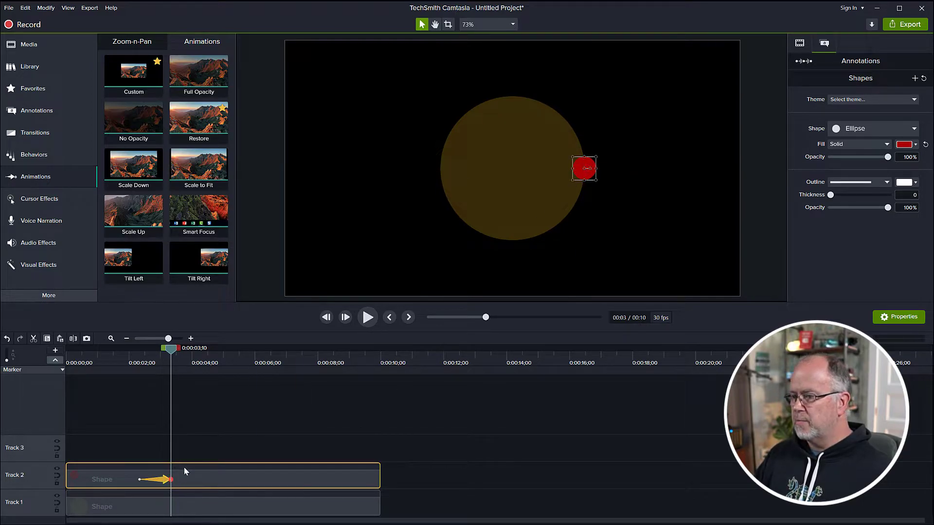
left_click(141, 480)
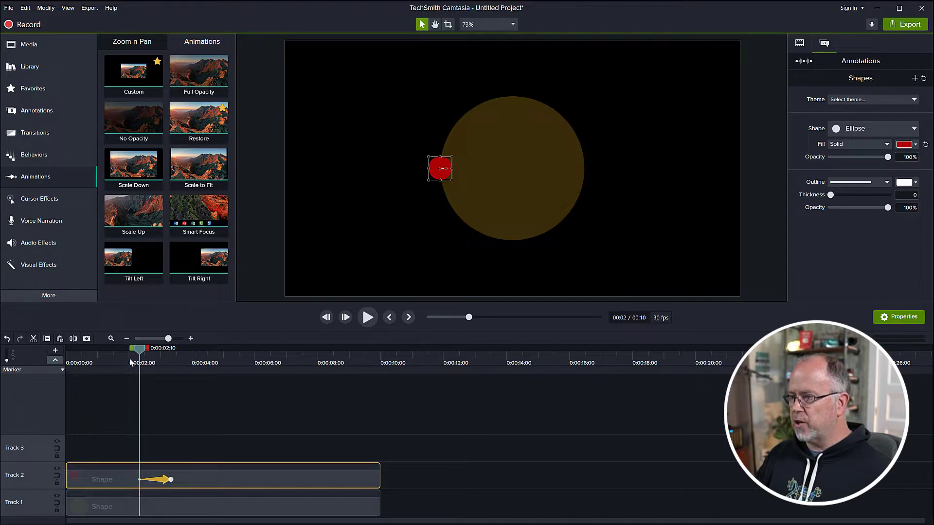
Preview the slide, start it slightly earlier, then delete the animation.
left_click(130, 363)
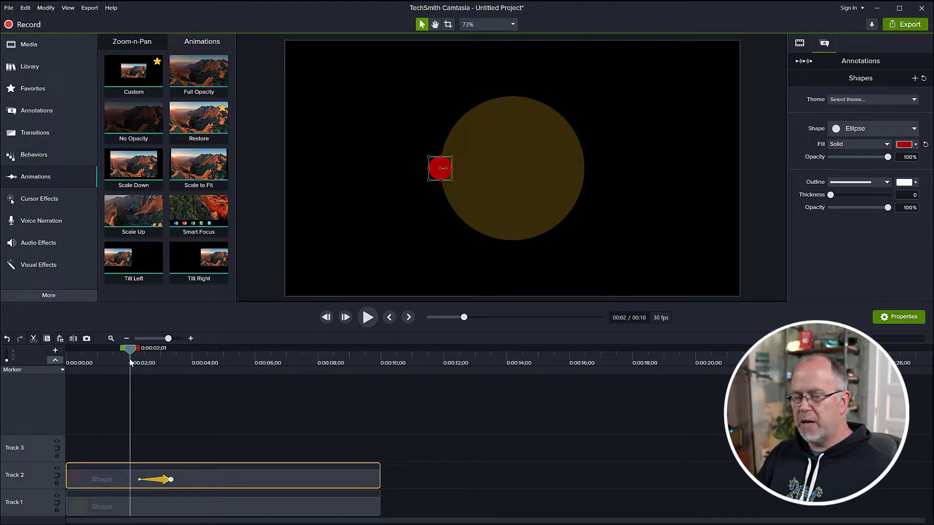
key("space")
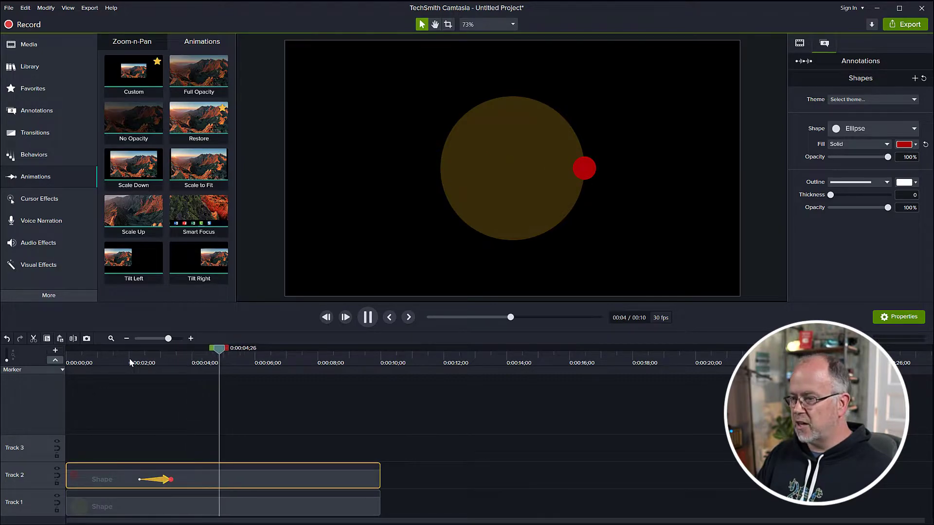
key("space")
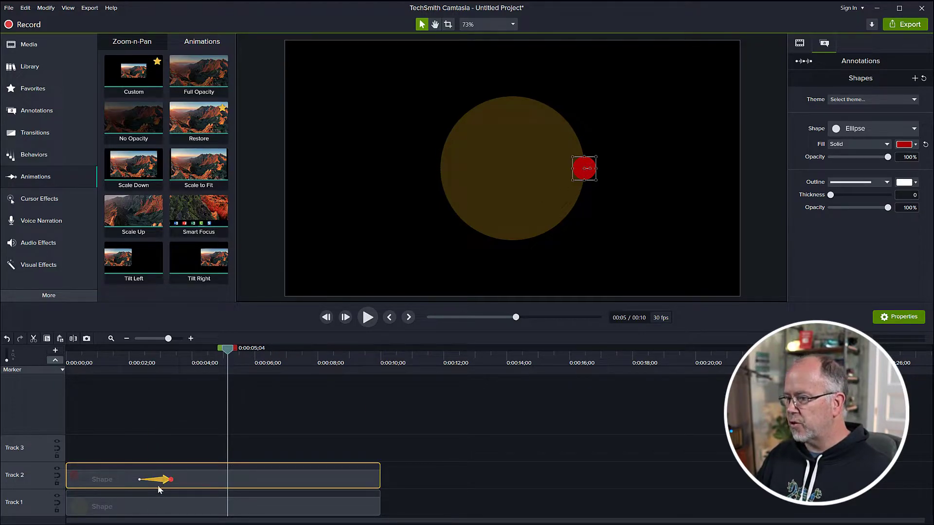
left_click_drag(164, 482, 158, 484)
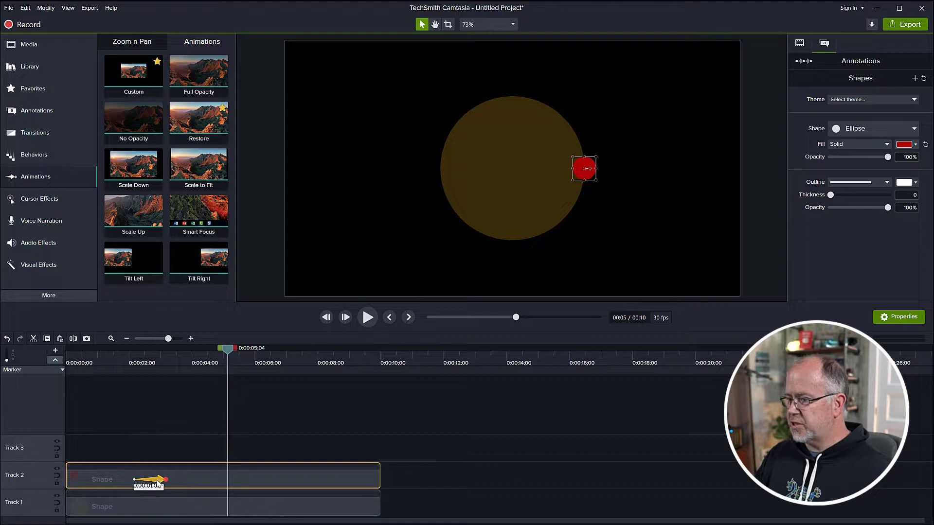
key("Delete")
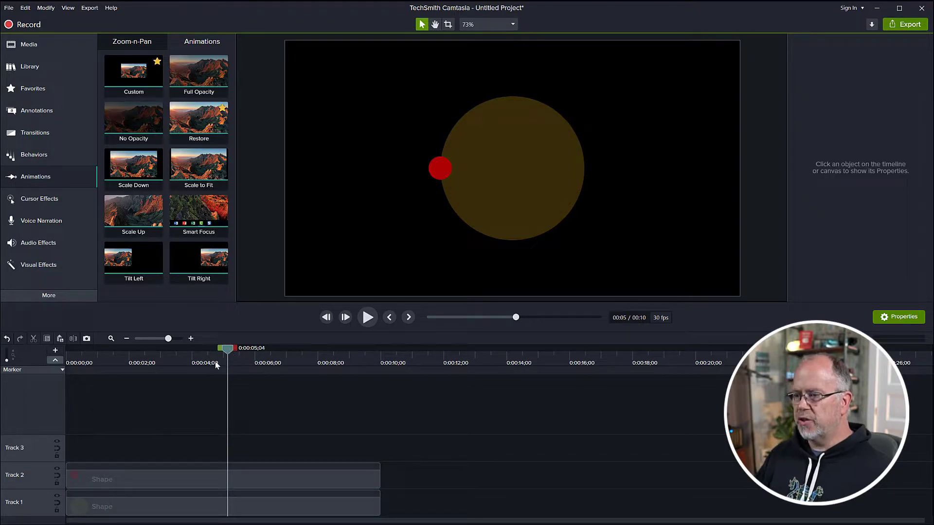
Duplicate the red dot onto Track 3 starting at 0:00 and move it to the right edge.
left_click(149, 481)
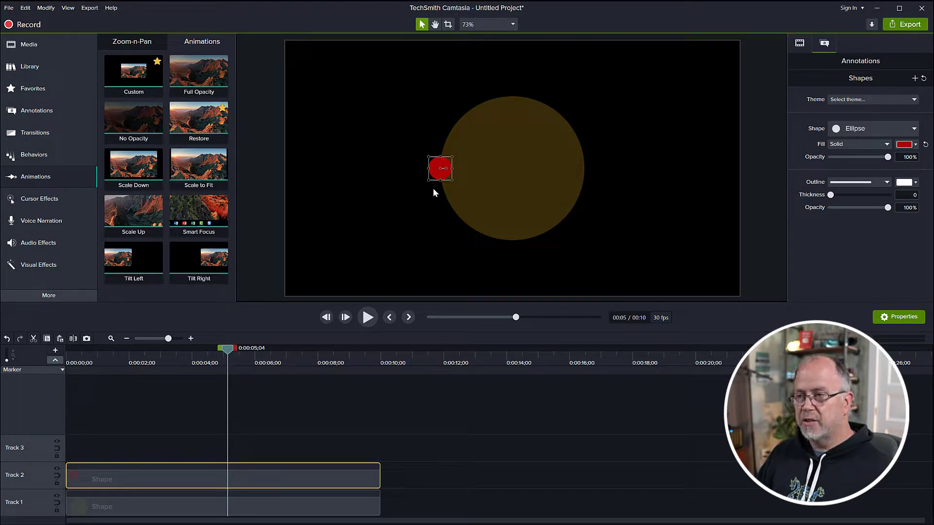
key("ctrl+v")
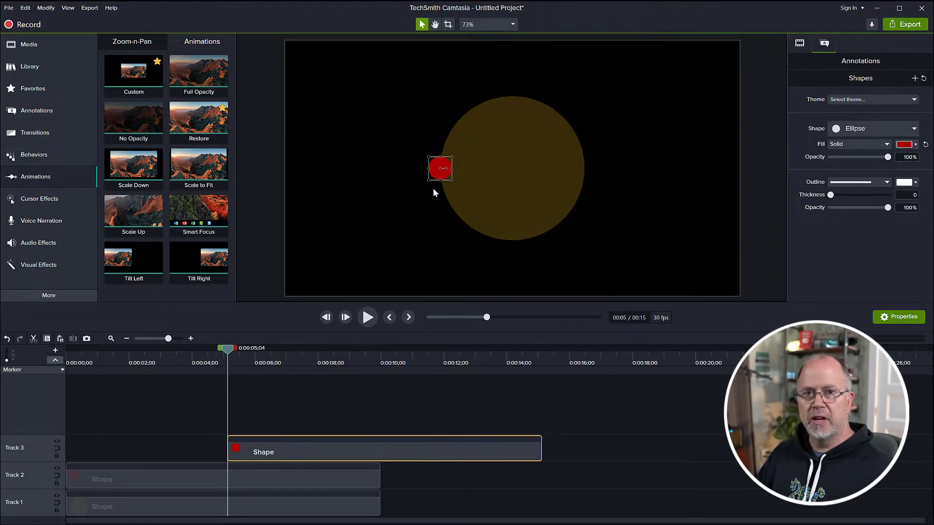
left_click_drag(334, 448, 164, 455)
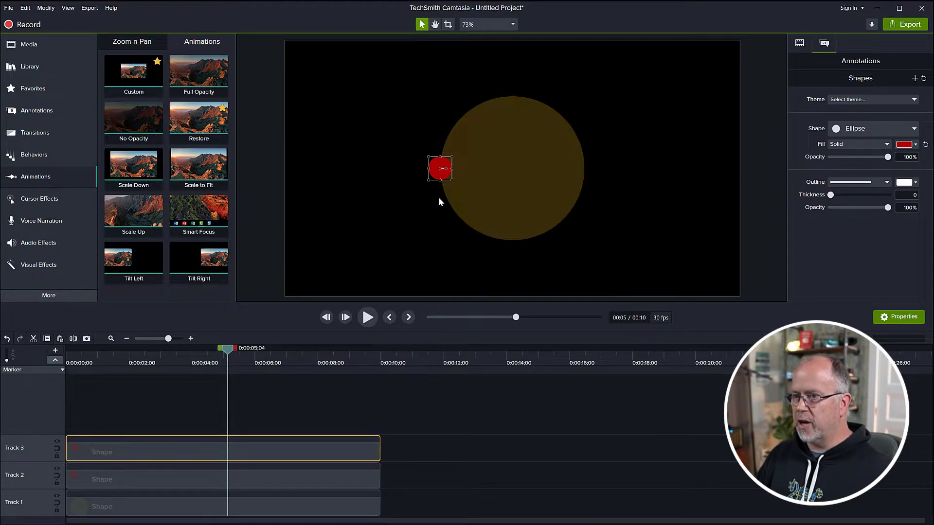
left_click_drag(434, 174, 579, 173)
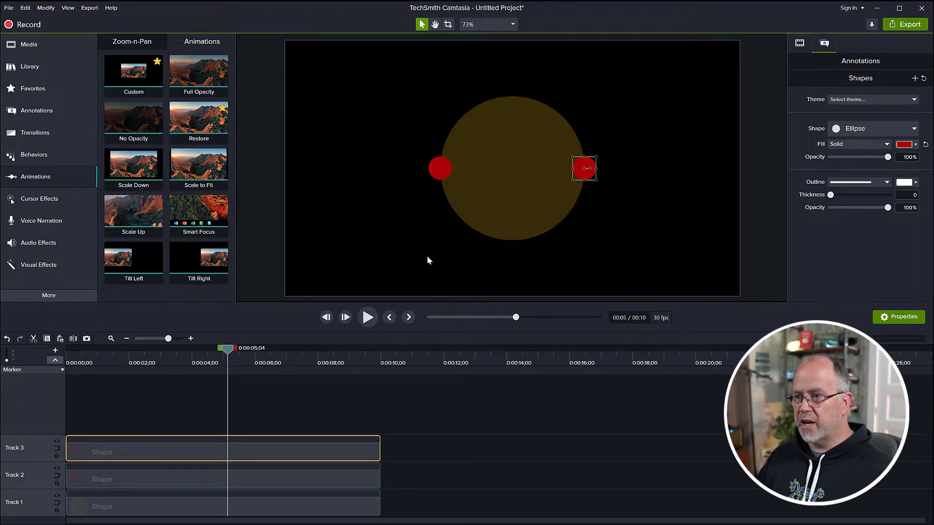
Select both red dot clips on the timeline.
left_click(440, 171)
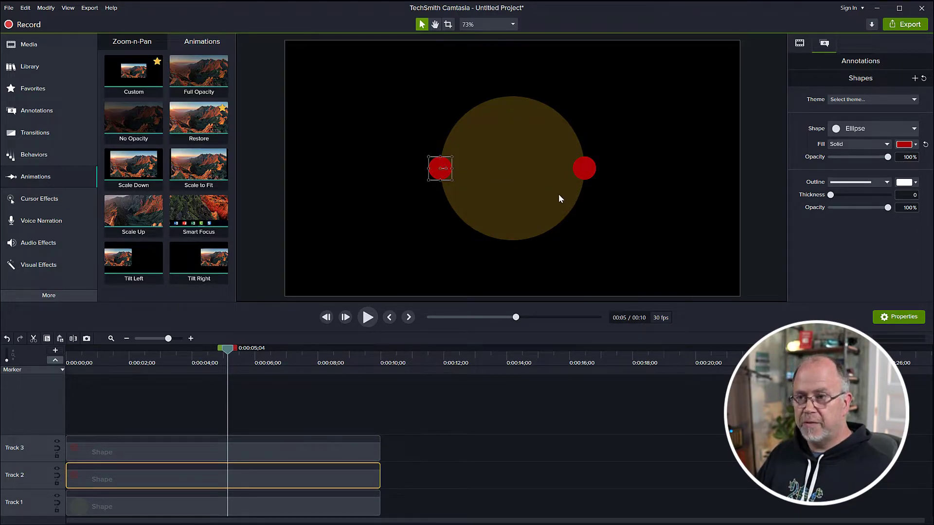
left_click(582, 171, "ctrl")
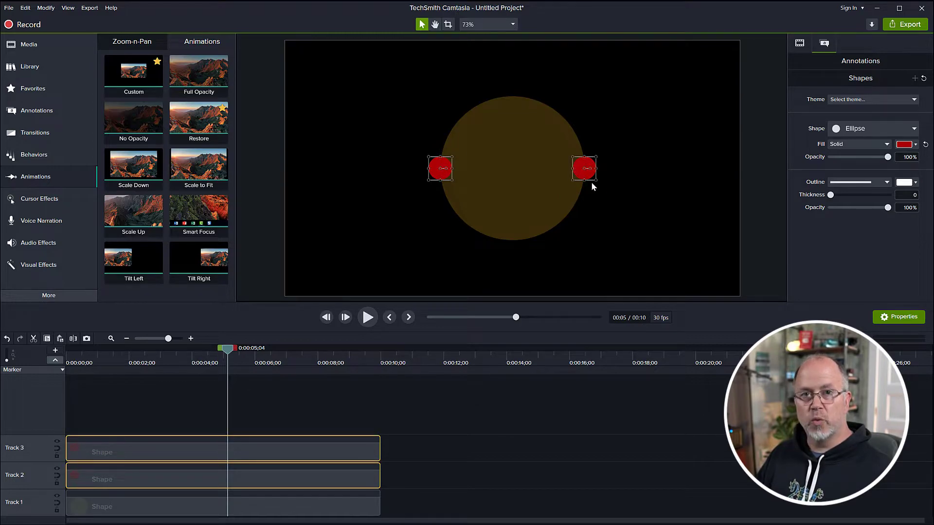
left_click(606, 208)
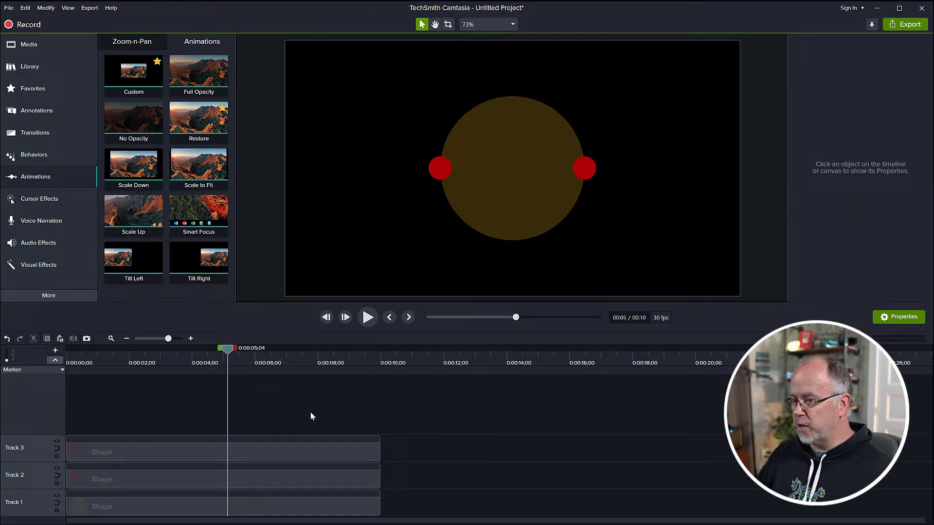
left_click_drag(310, 412, 240, 474)
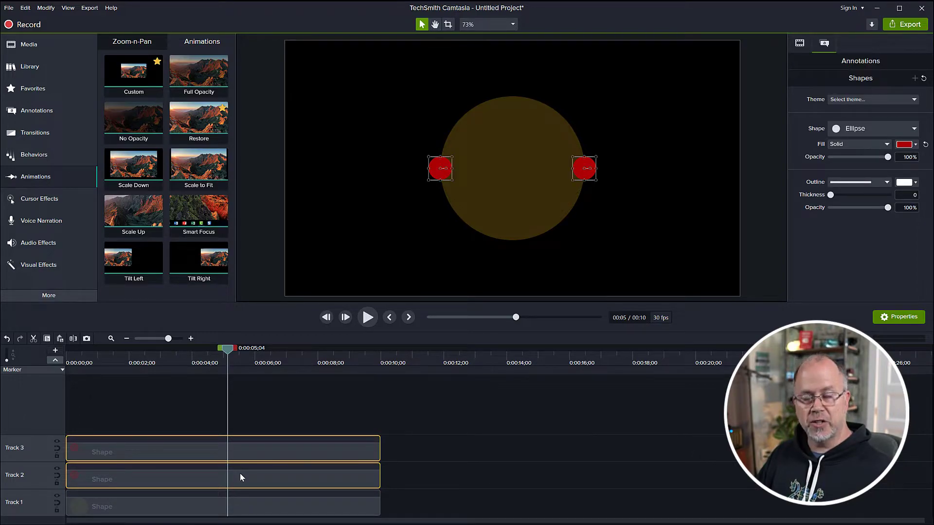
Group the two selected red dot clips into Group 3.
right_click(261, 452)
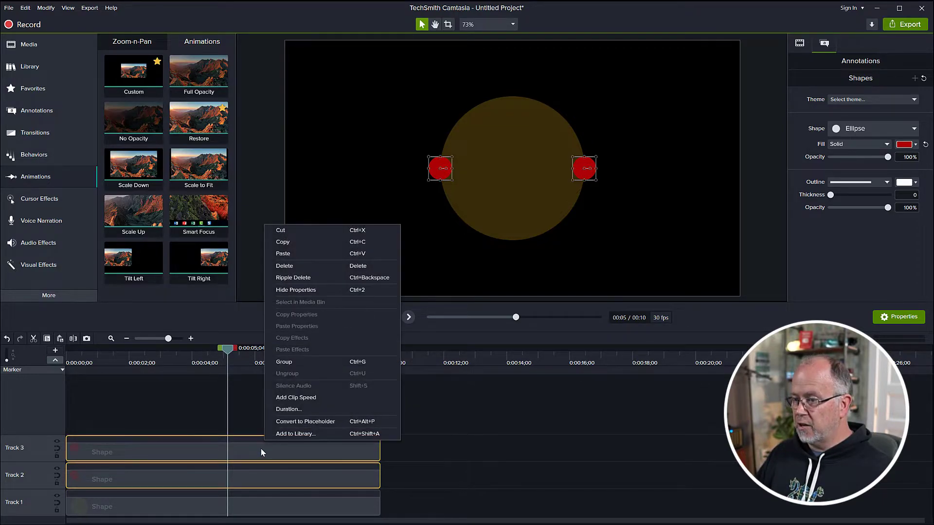
left_click(287, 363)
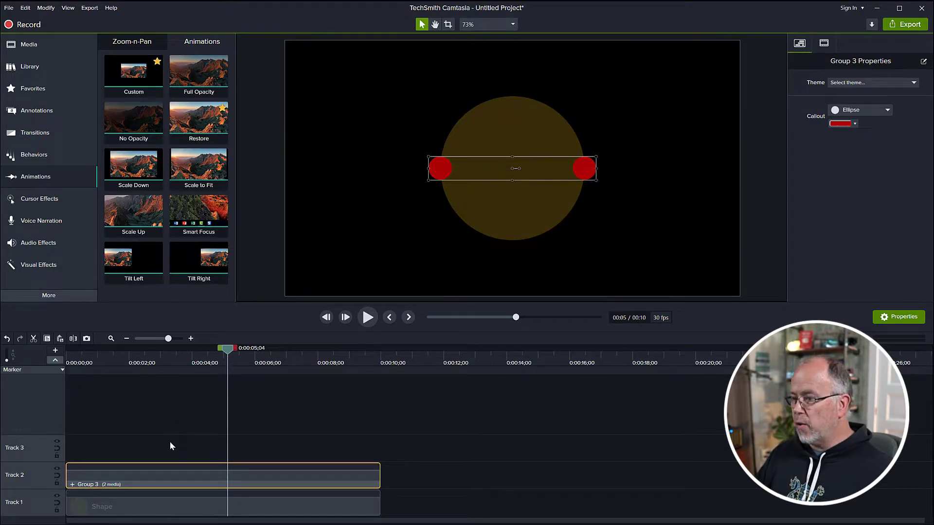
Open Group 3, delete the right red dot's clip, and reselect the group on the main timeline.
left_click(72, 485)
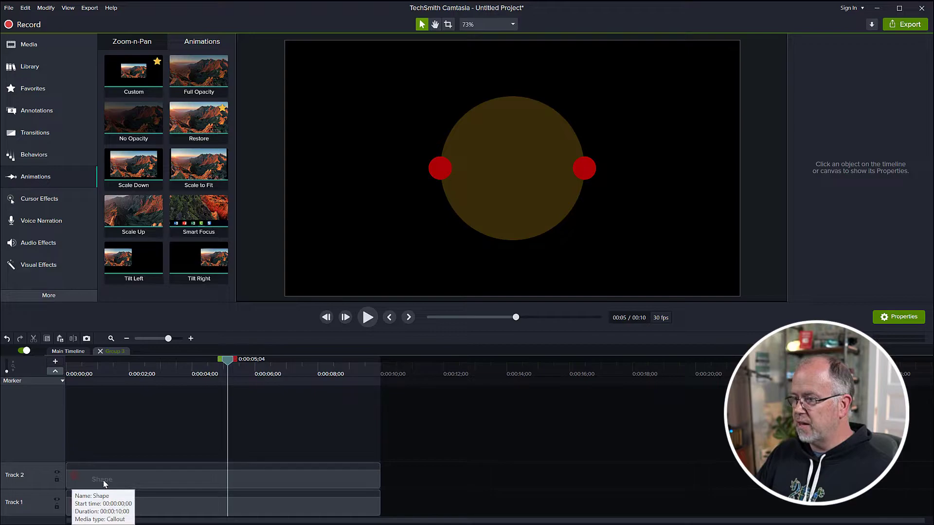
left_click(180, 483)
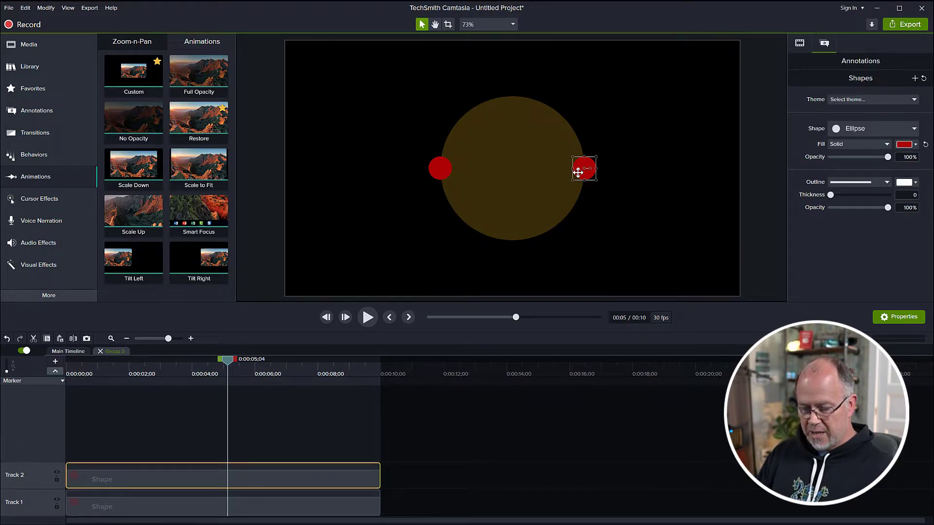
key("Delete")
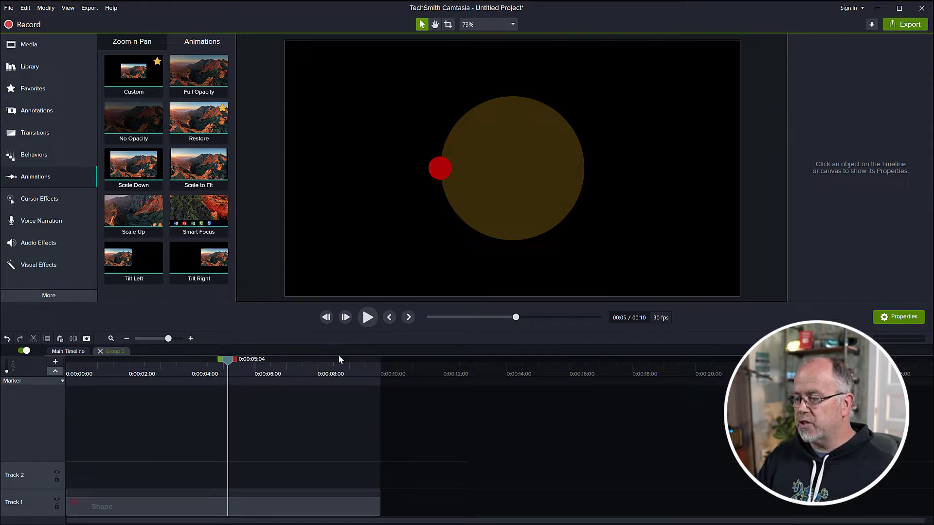
left_click(100, 351)
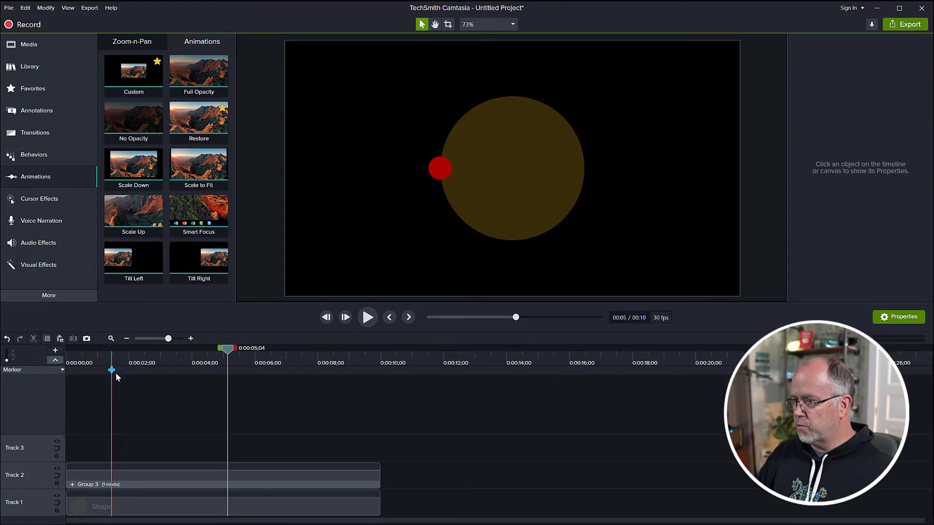
left_click(204, 478)
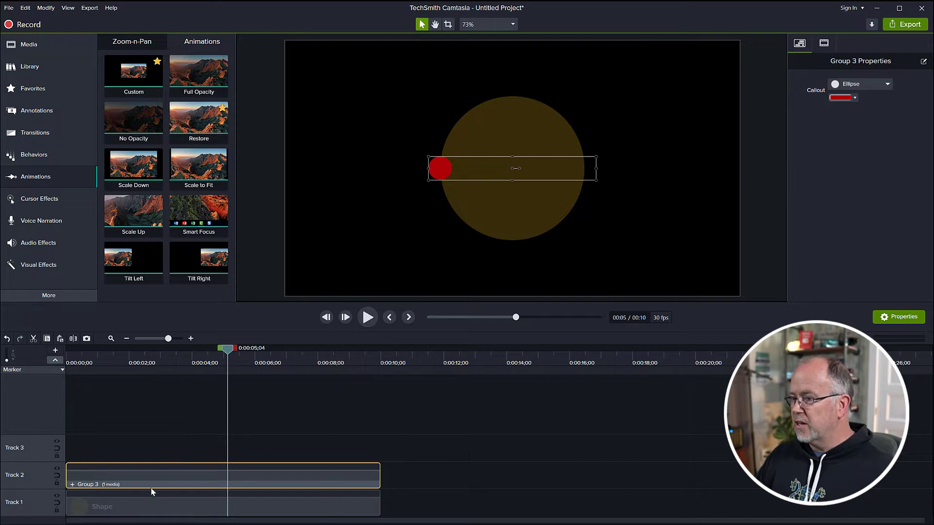
Apply a Custom animation to Group 3 and rotate the group to -360° at its end.
left_click(34, 178)
left_click(35, 178)
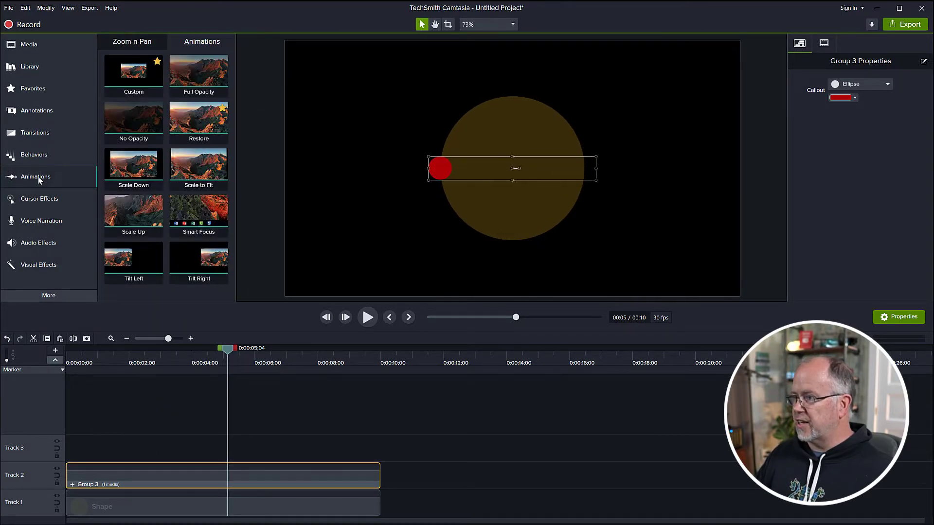
left_click_drag(146, 77, 168, 475)
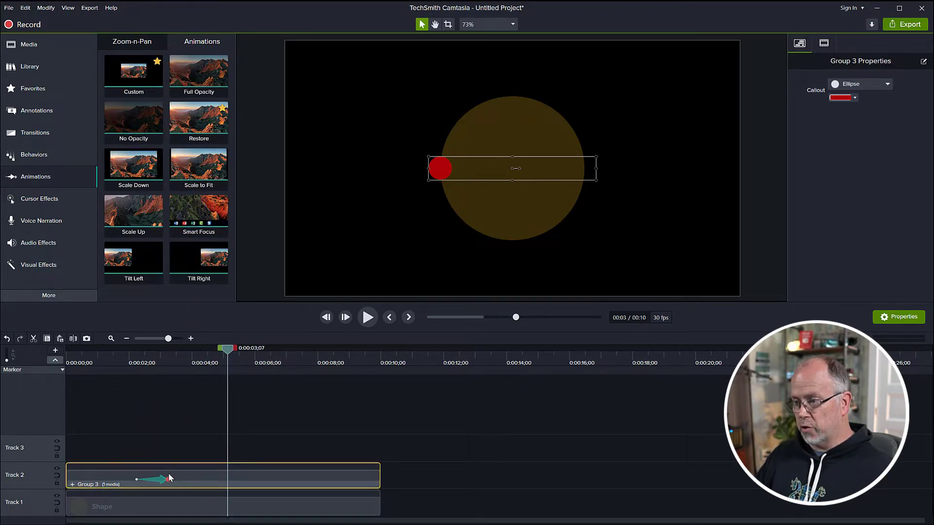
left_click(168, 480)
left_click(136, 480)
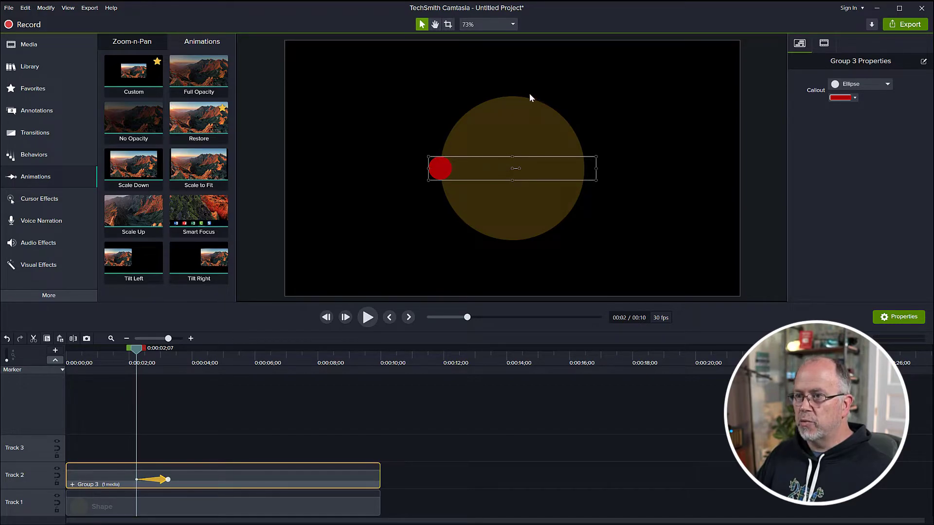
left_click(168, 479)
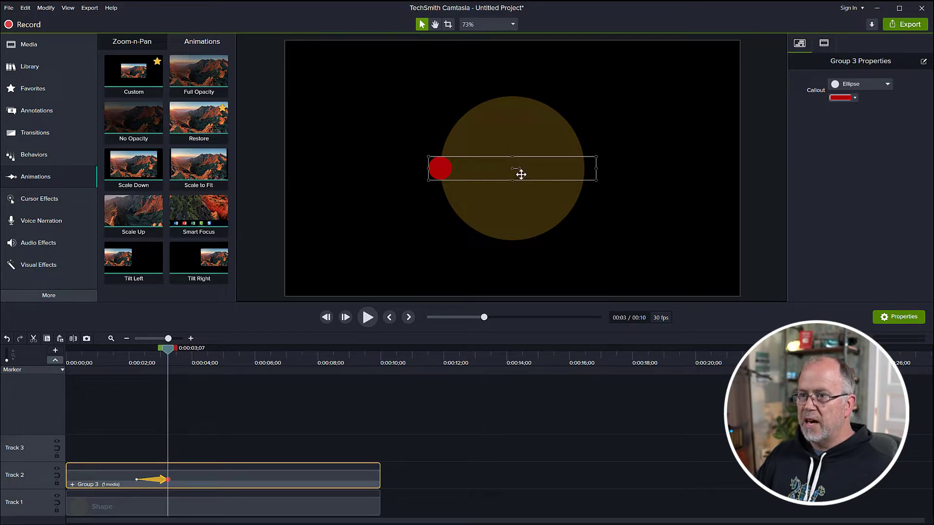
left_click_drag(519, 168, 570, 168)
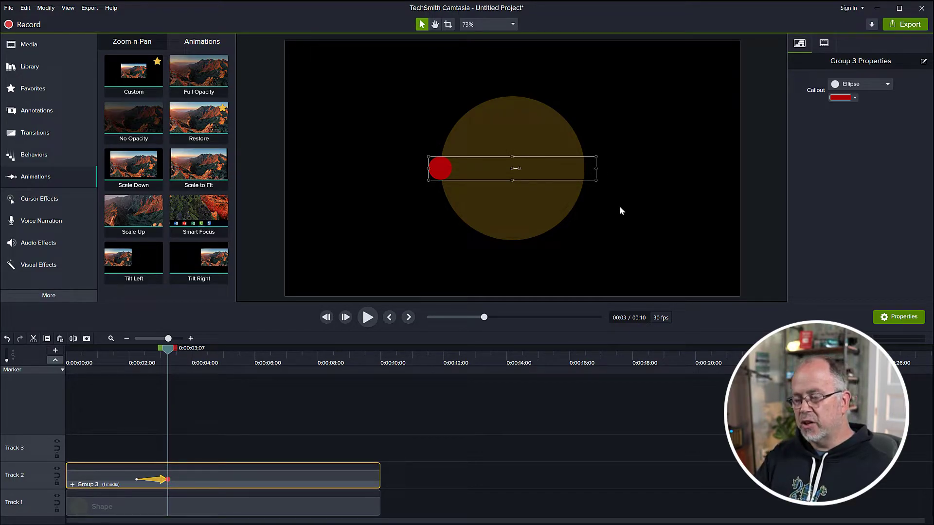
left_click(824, 44)
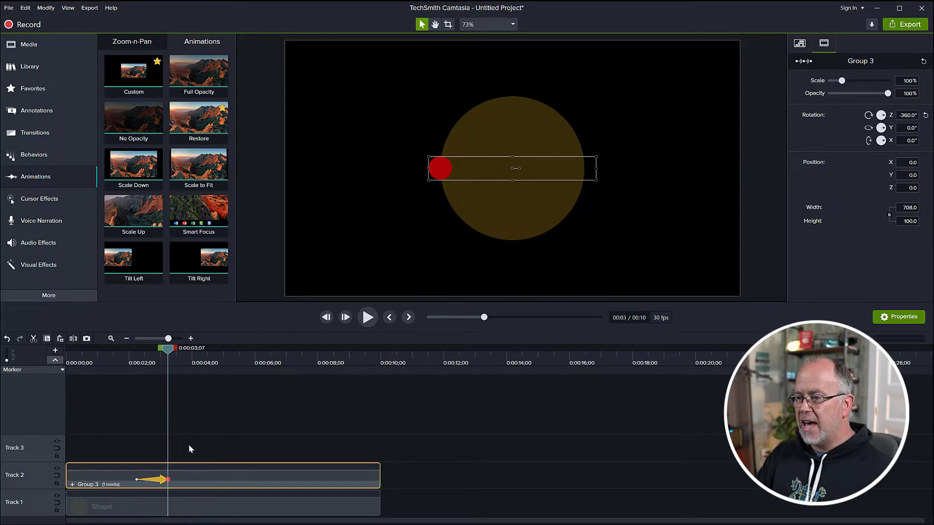
Stretch the spin animation to end at 0:06;28 and preview the slower orbit.
left_click(132, 362)
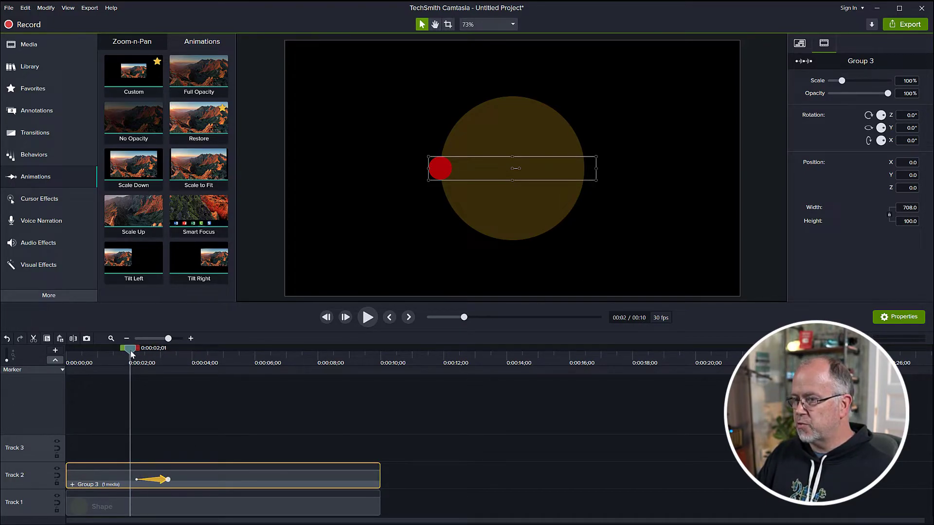
key("space")
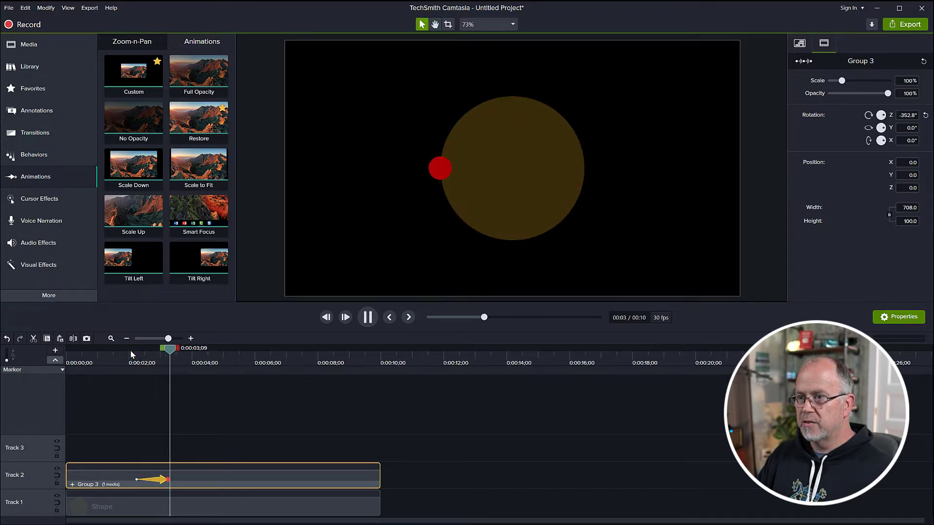
key("space")
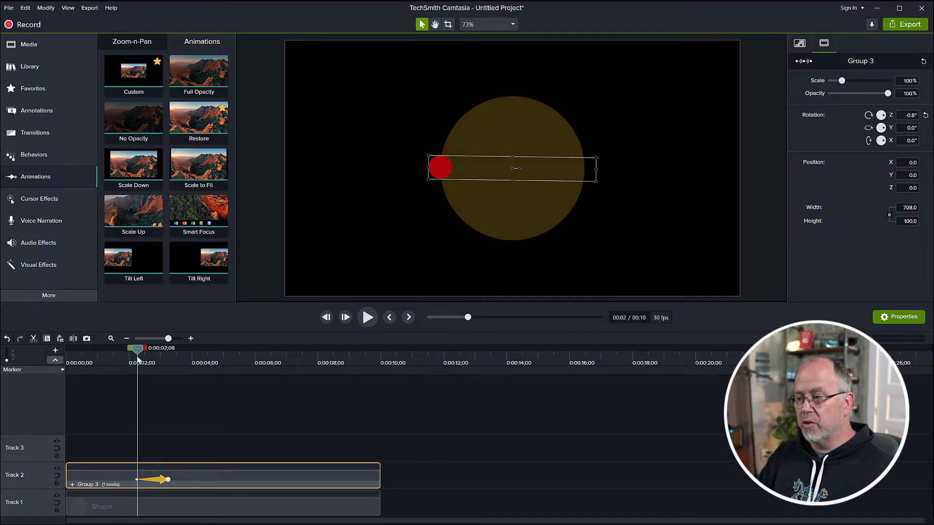
left_click_drag(167, 480, 285, 480)
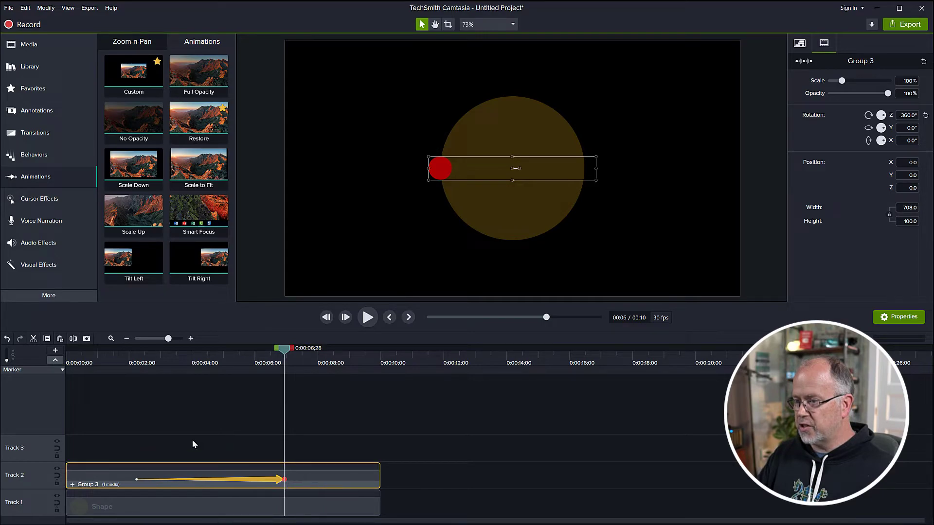
left_click(136, 359)
key("h")
key("space")
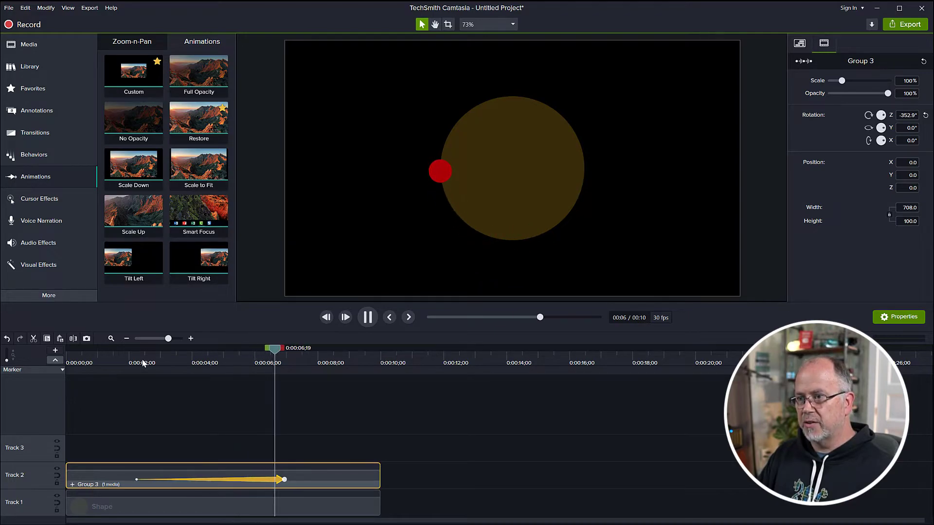
key("space")
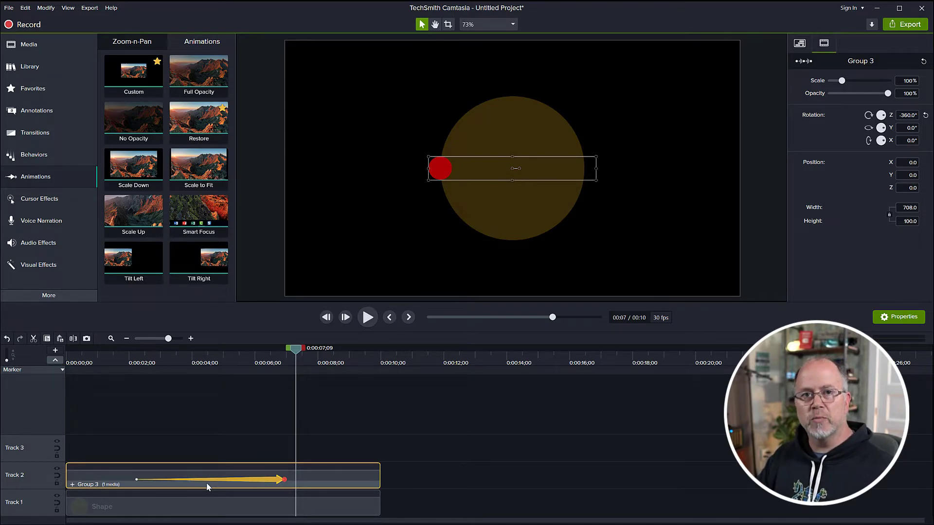
Set Group 3's spin animation easing to Linear.
right_click(274, 481)
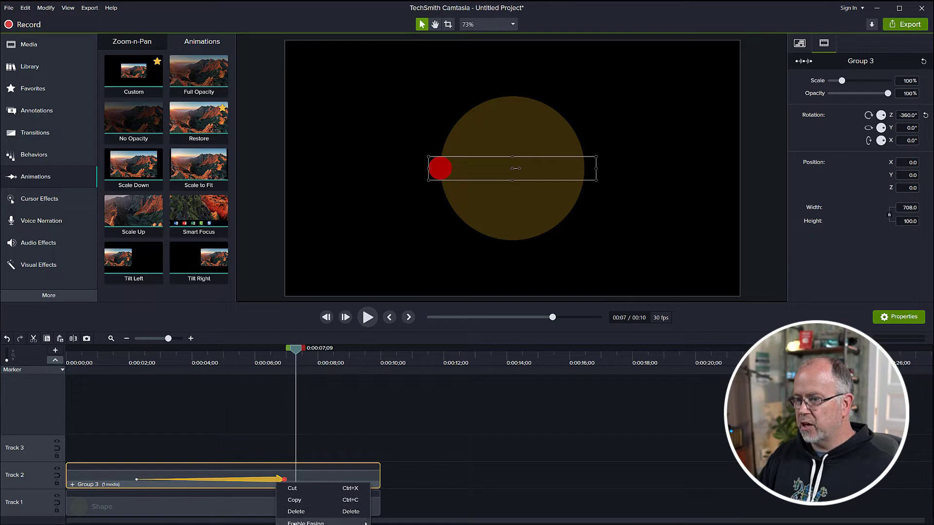
mouse_move(295, 523)
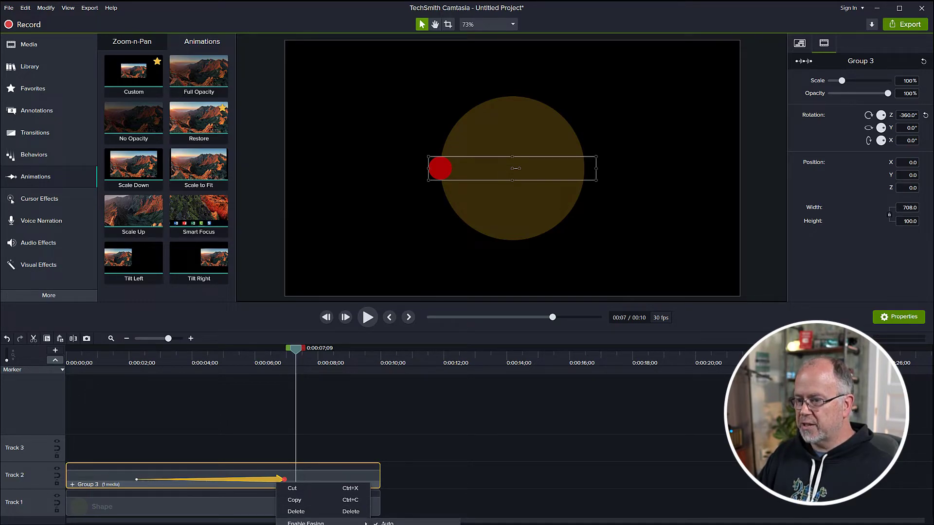
left_click(247, 445)
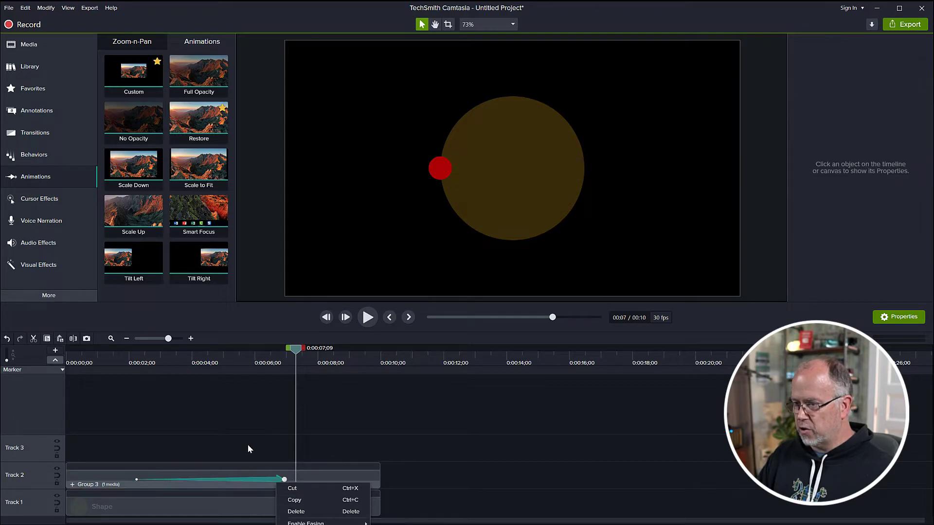
left_click_drag(36, 462, 44, 407)
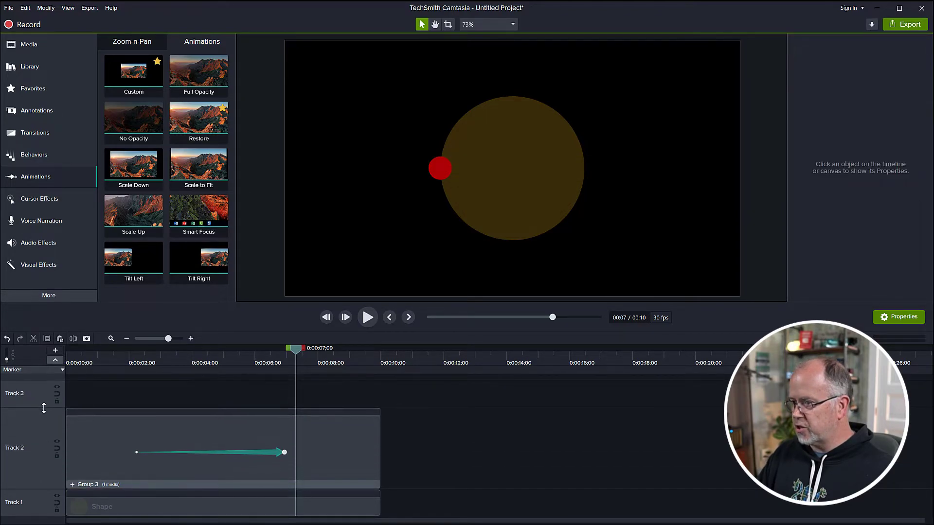
right_click(274, 457)
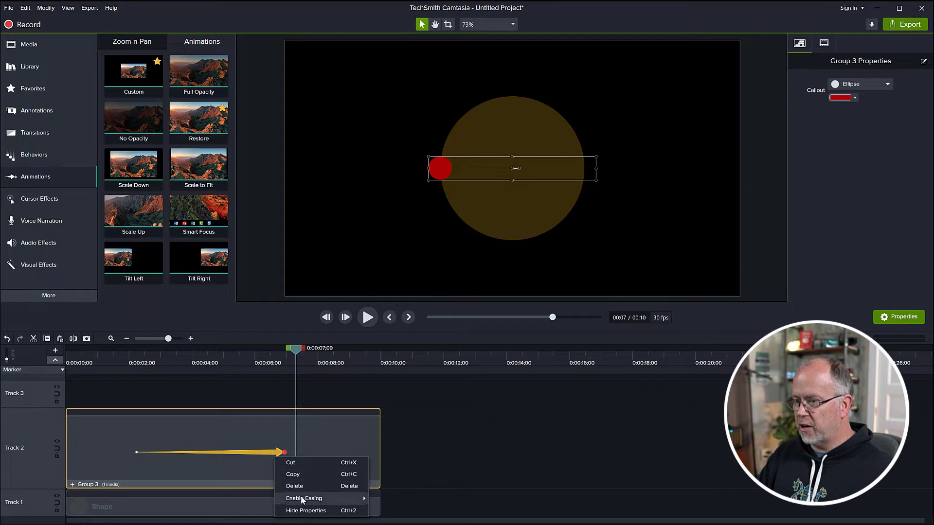
mouse_move(306, 503)
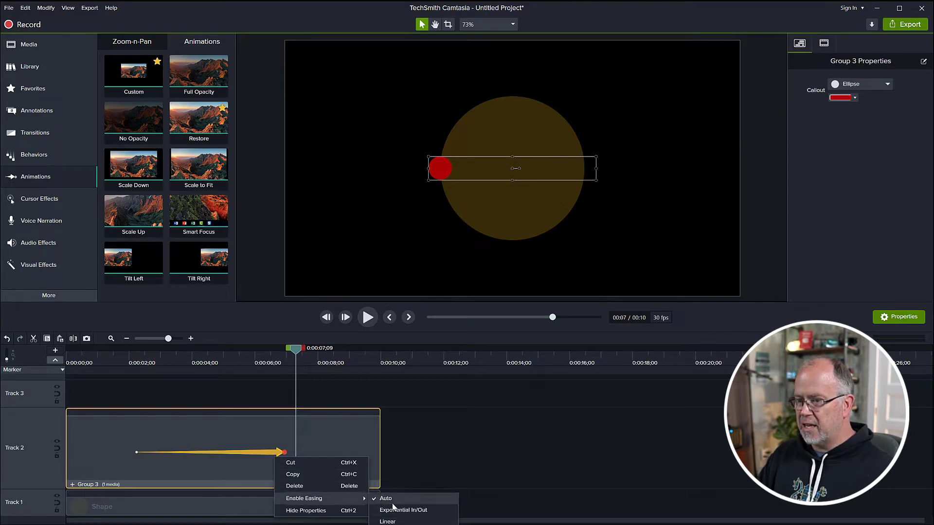
left_click(388, 522)
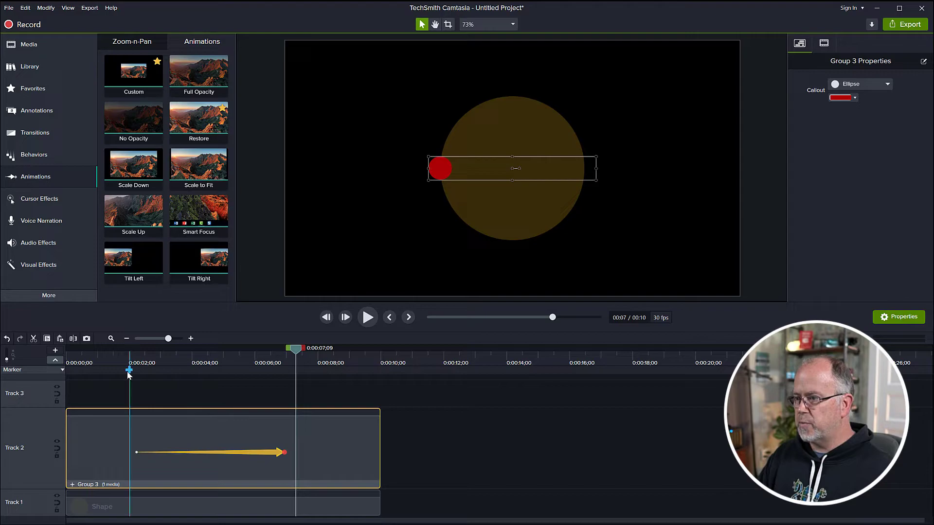
Preview the constant-speed orbit from about two seconds in.
left_click(127, 358)
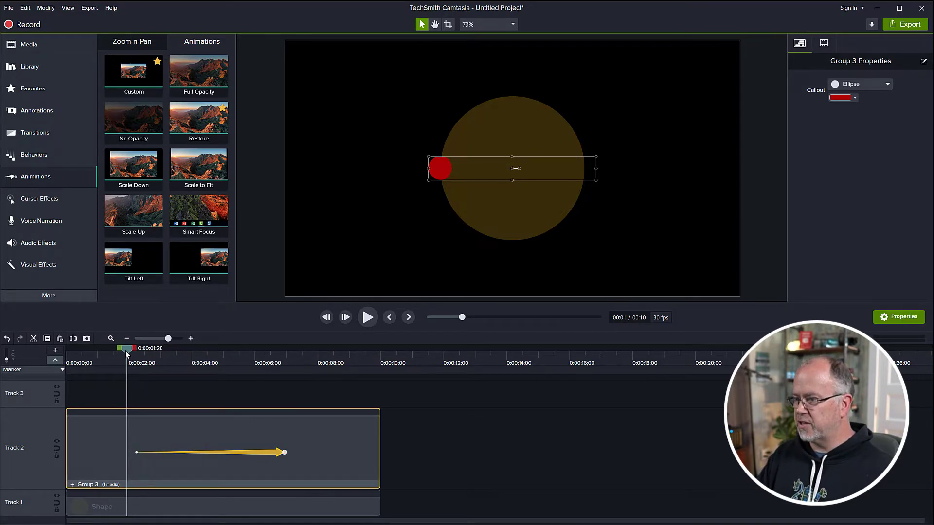
key("space")
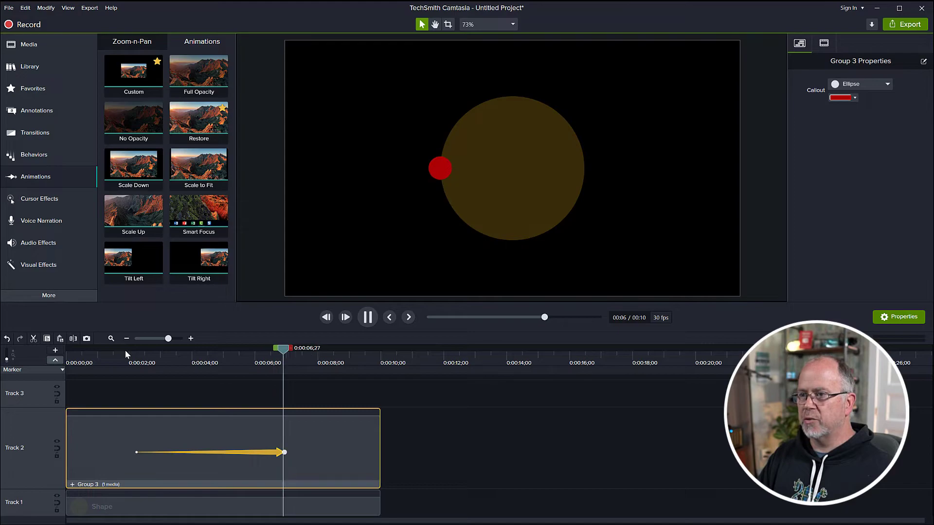
key("space")
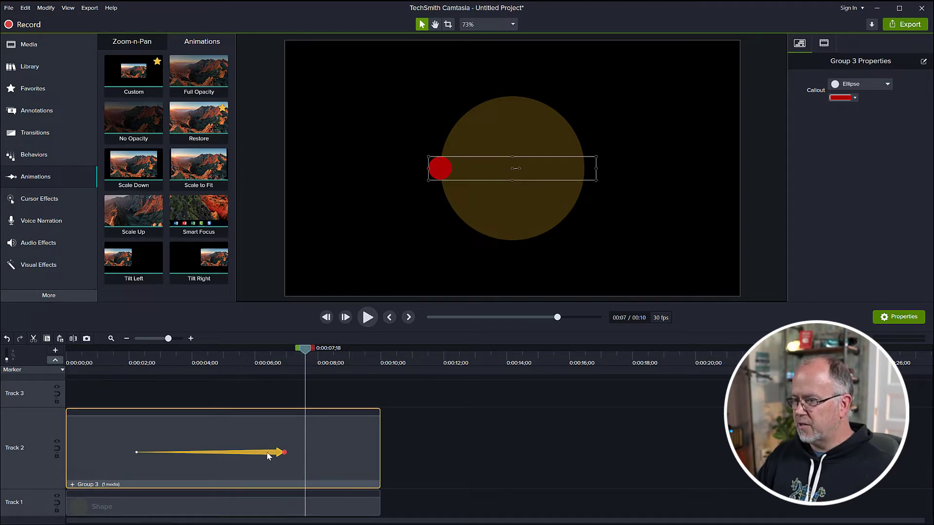
Stretch the group's animation to span the whole clip and preview it from the start.
left_click_drag(268, 454, 380, 455)
left_click(430, 465)
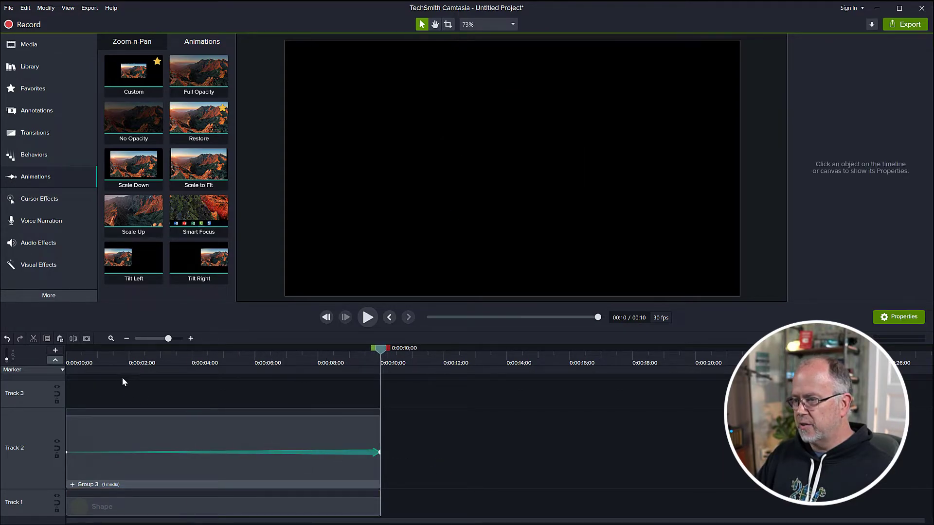
left_click(99, 363)
key("ctrl+Home")
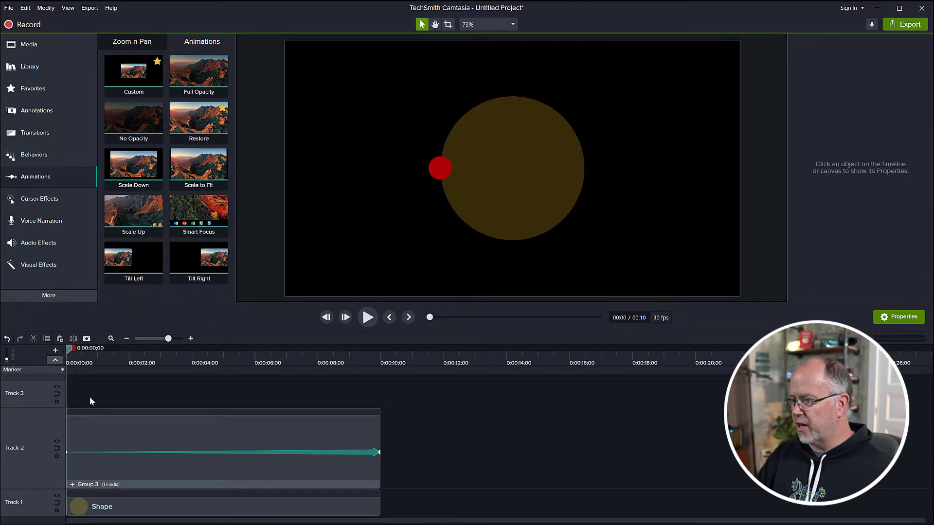
key("space")
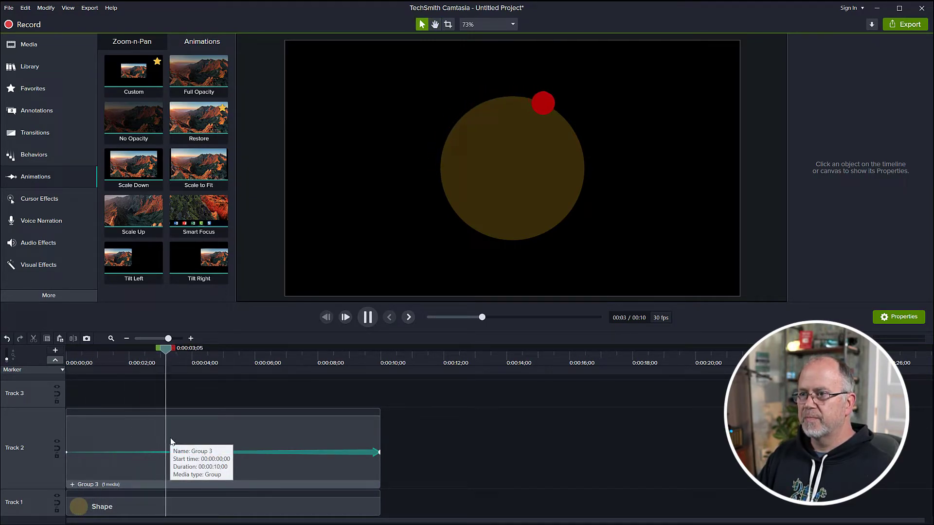
key("space")
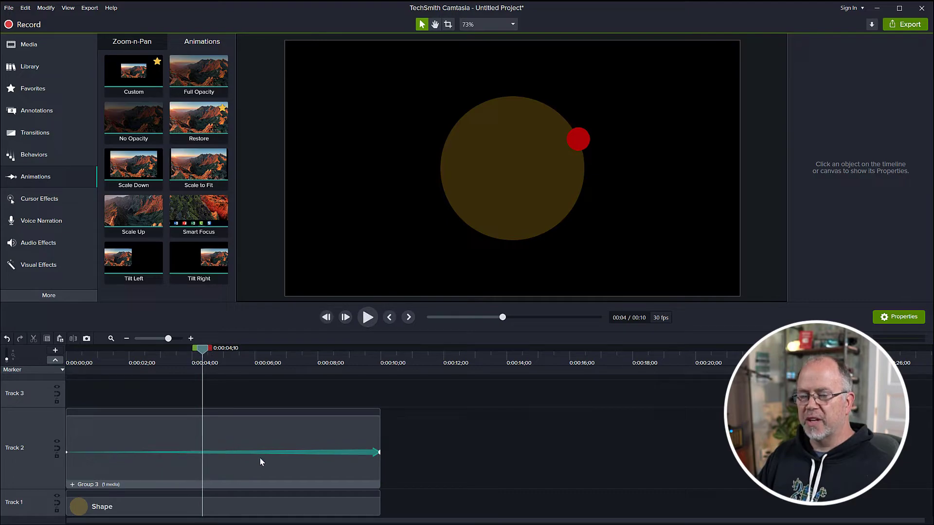
Shorten the group's animation and delete the brown guide circle's Shape clip.
left_click(366, 458)
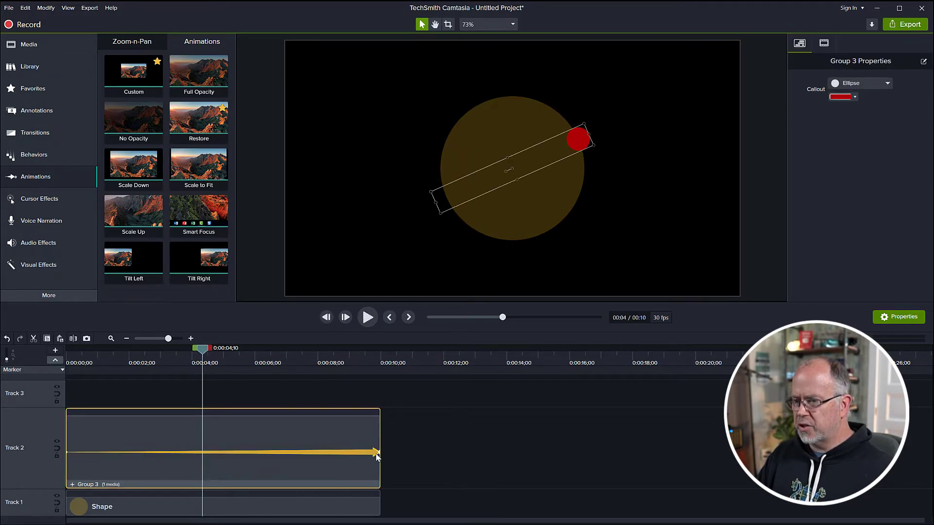
left_click_drag(378, 452, 173, 450)
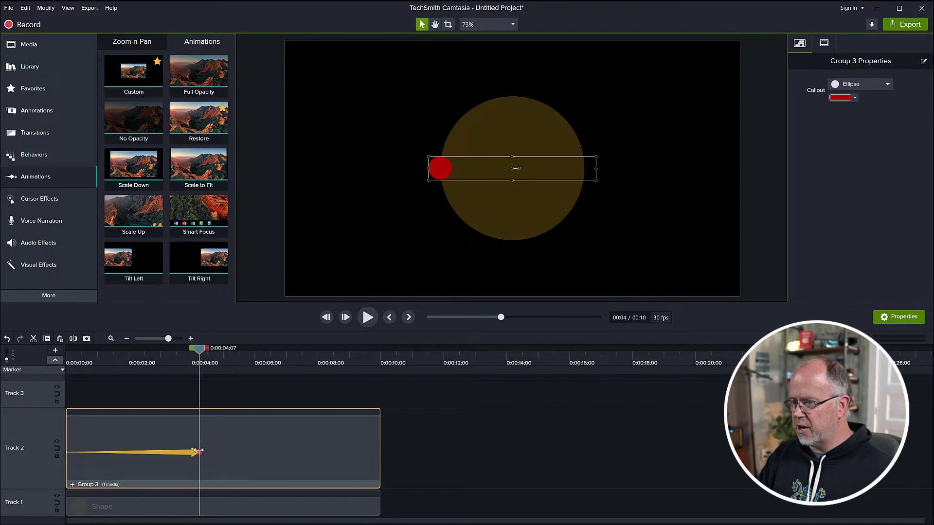
left_click(360, 445)
left_click(313, 511)
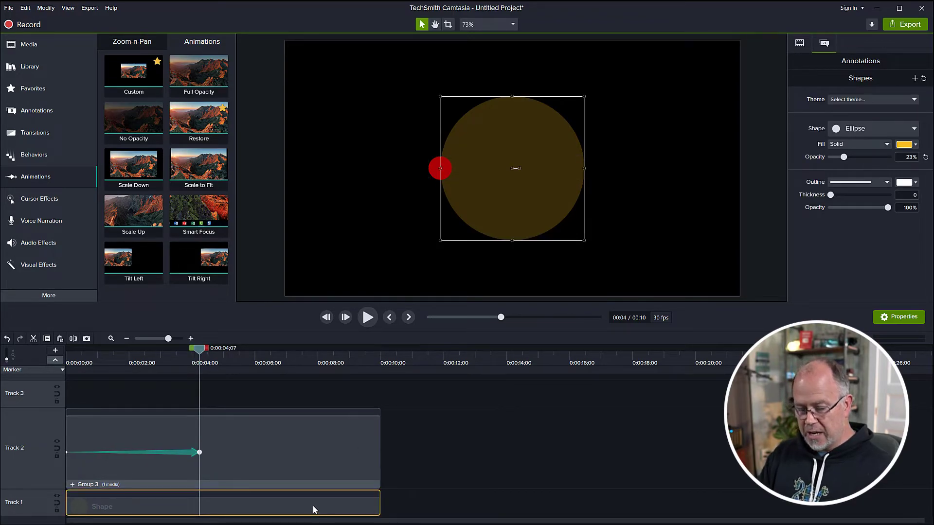
key("Delete")
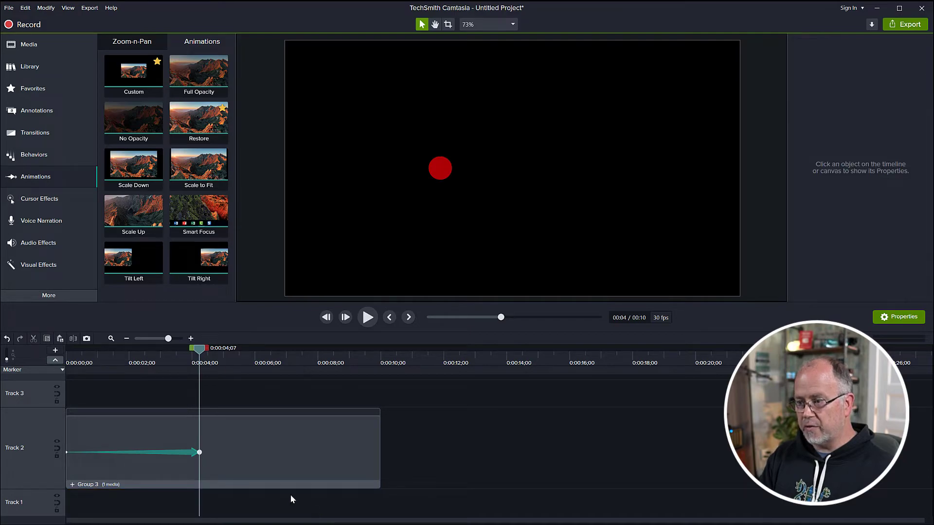
Trim the Group 3 clip to under three seconds and play it back.
left_click_drag(376, 448, 204, 456)
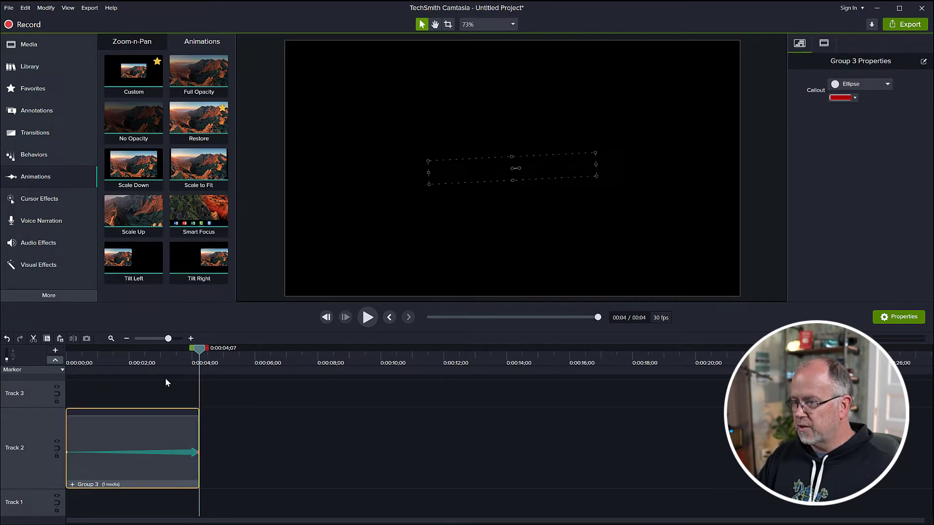
left_click_drag(194, 355, 57, 386)
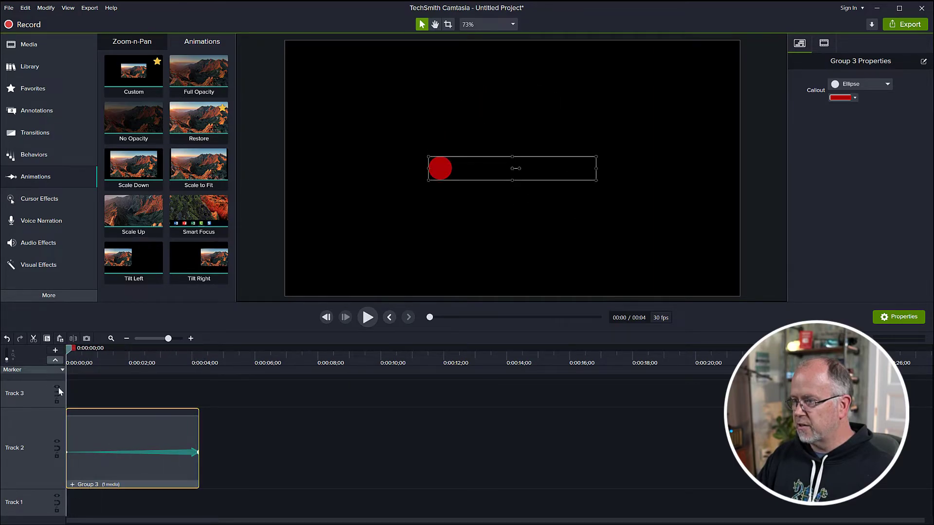
left_click(83, 389)
key("space")
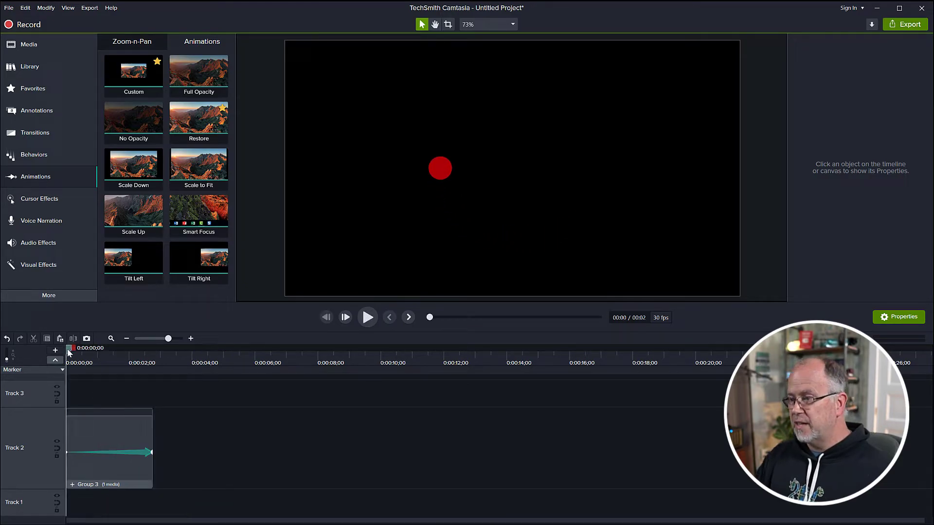
key("space")
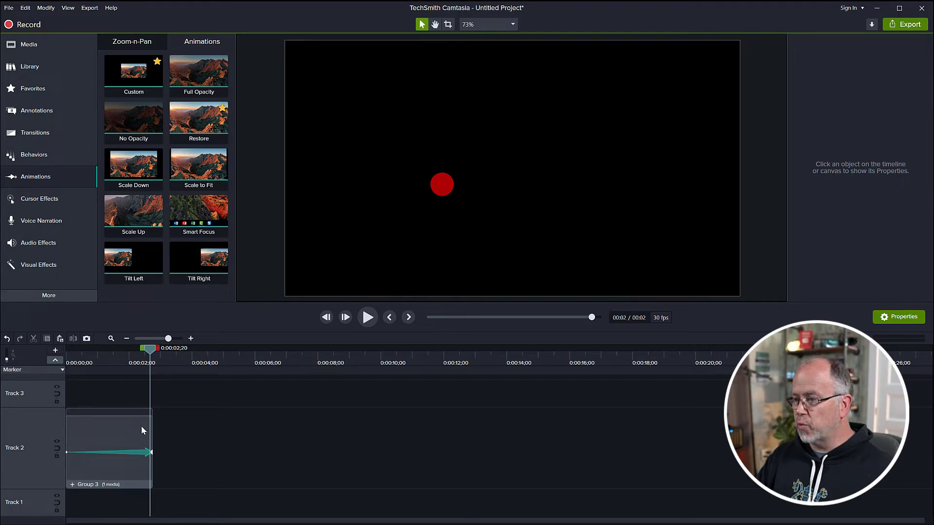
Place the dot group at the canvas's upper left at the clip's start.
left_click_drag(168, 341, 176, 339)
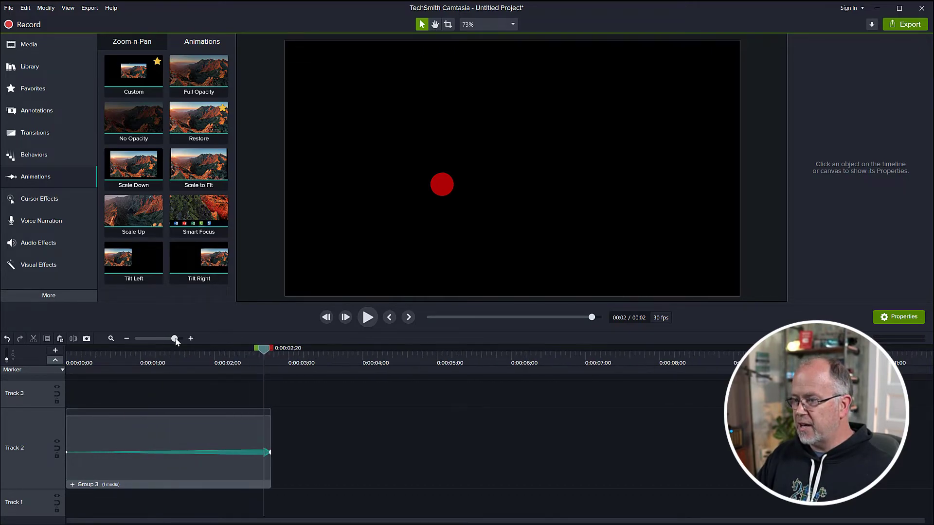
left_click(68, 453)
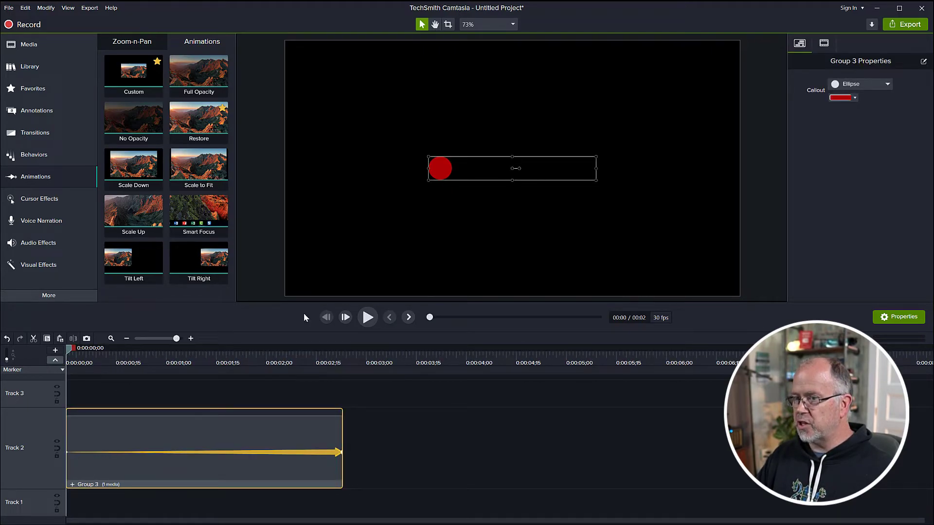
left_click_drag(480, 171, 339, 120)
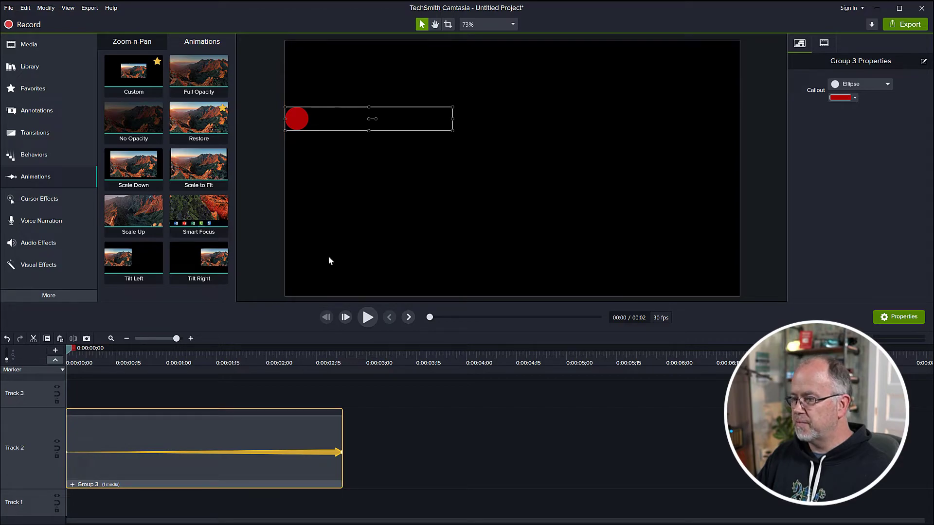
At the animation's end, move the dot group off the canvas's right edge.
left_click(340, 452)
left_click_drag(340, 452, 336, 452)
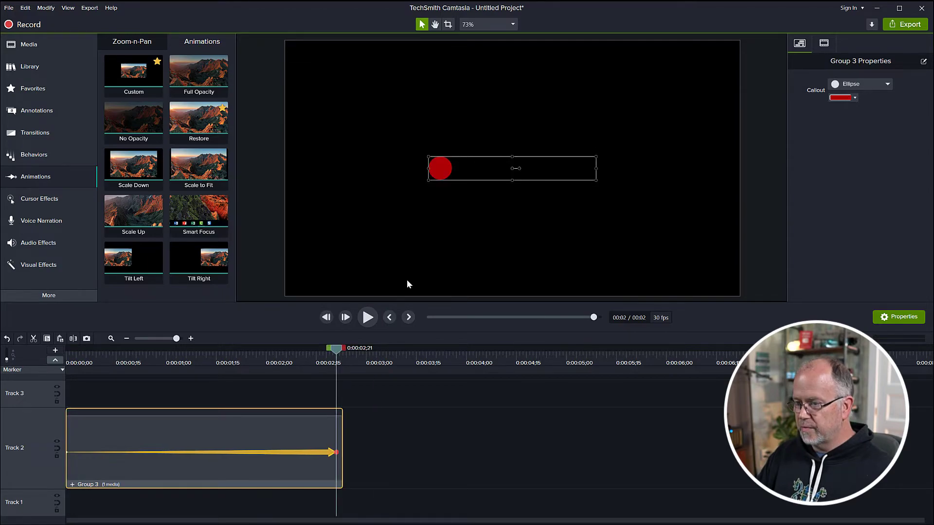
left_click_drag(466, 168, 774, 199)
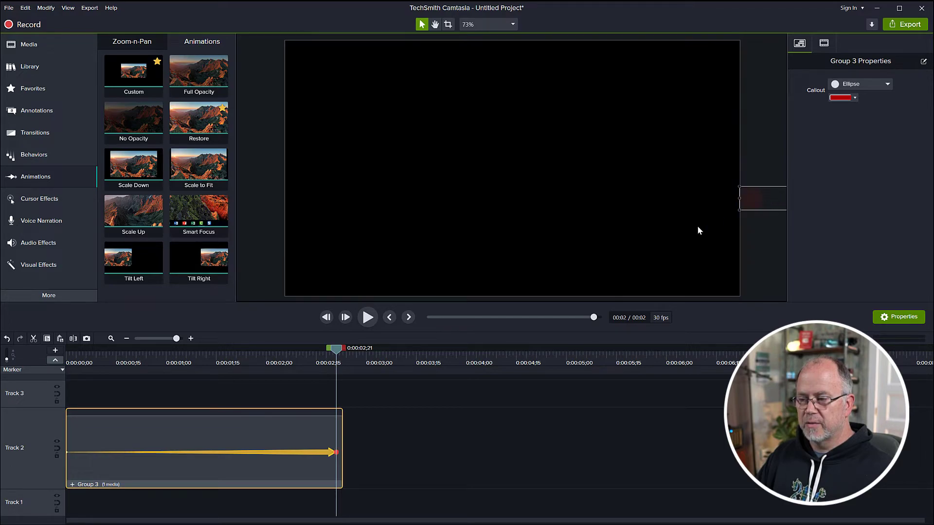
left_click_drag(334, 452, 340, 452)
Preview the slide and end the animation slightly before the clip ends.
left_click(329, 353)
left_click_drag(309, 357, 54, 384)
left_click(71, 391)
key("space")
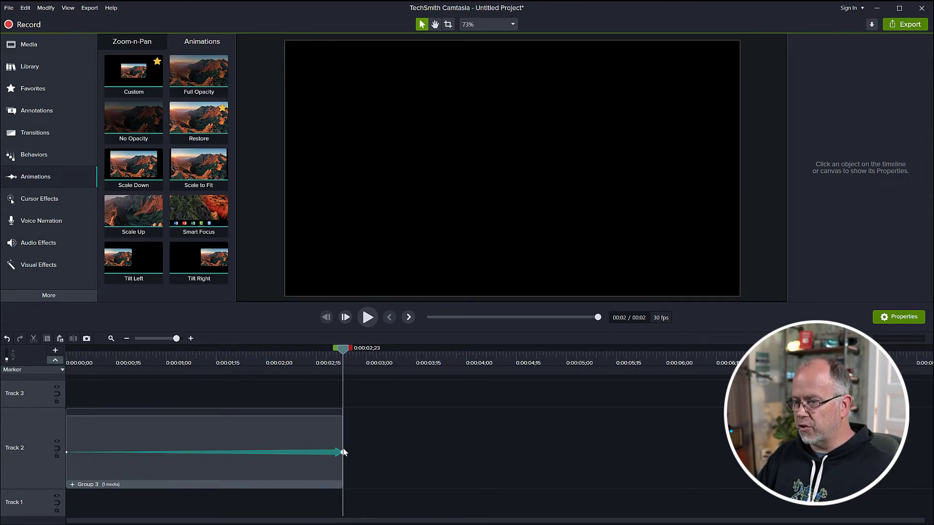
left_click_drag(339, 455, 309, 454)
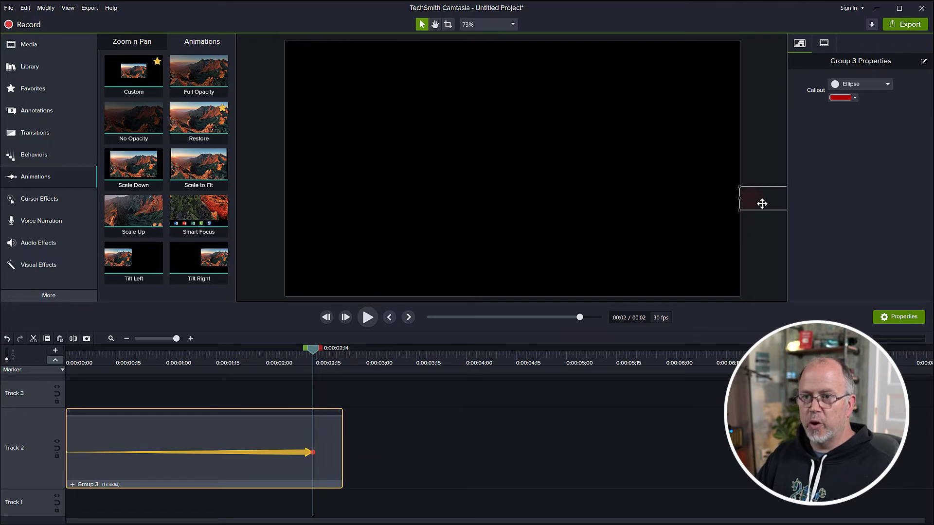
End the group in the lower right rotated a half turn, extend the animation to the clip end, and play.
left_click_drag(761, 200, 575, 187)
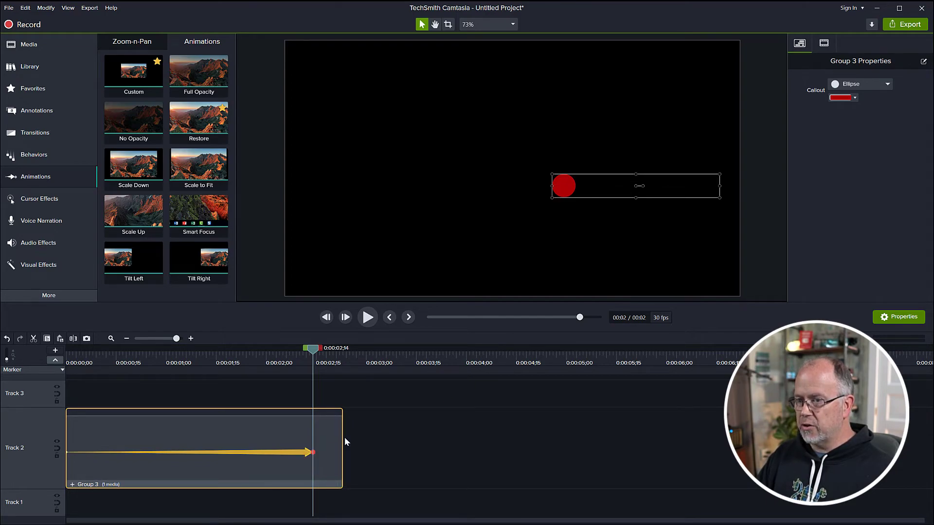
left_click_drag(643, 186, 628, 185)
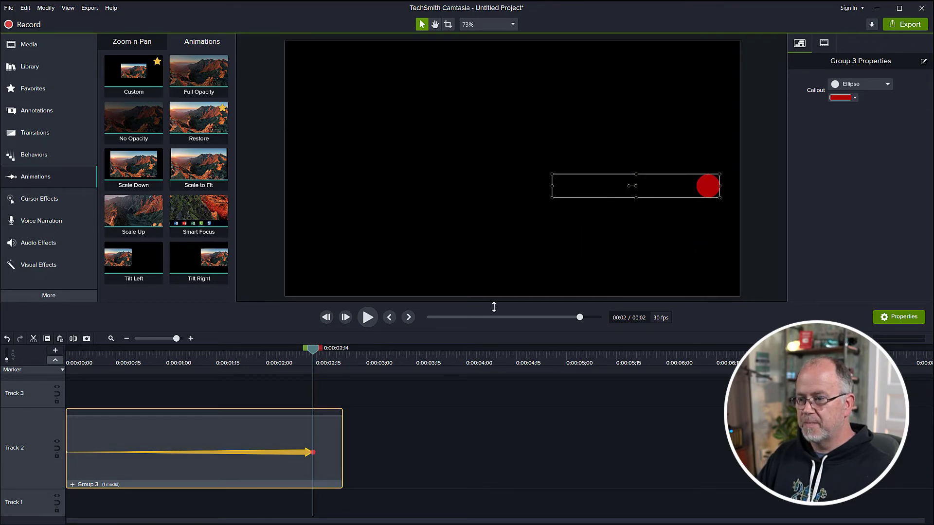
left_click_drag(314, 453, 342, 452)
left_click(73, 369)
left_click(84, 385)
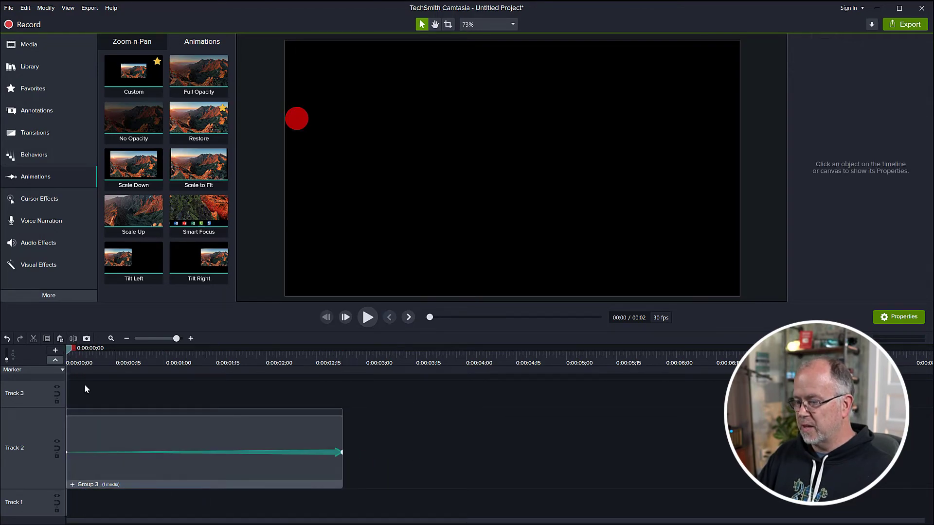
key("space")
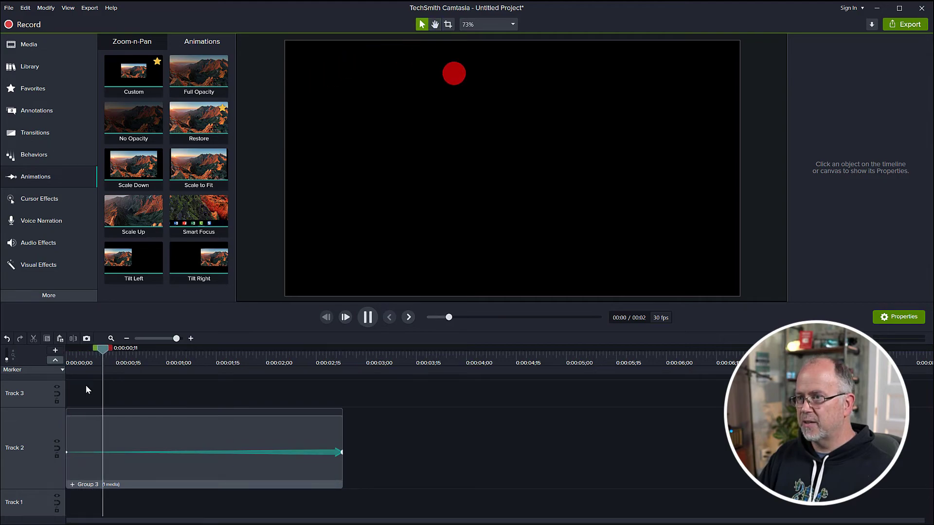